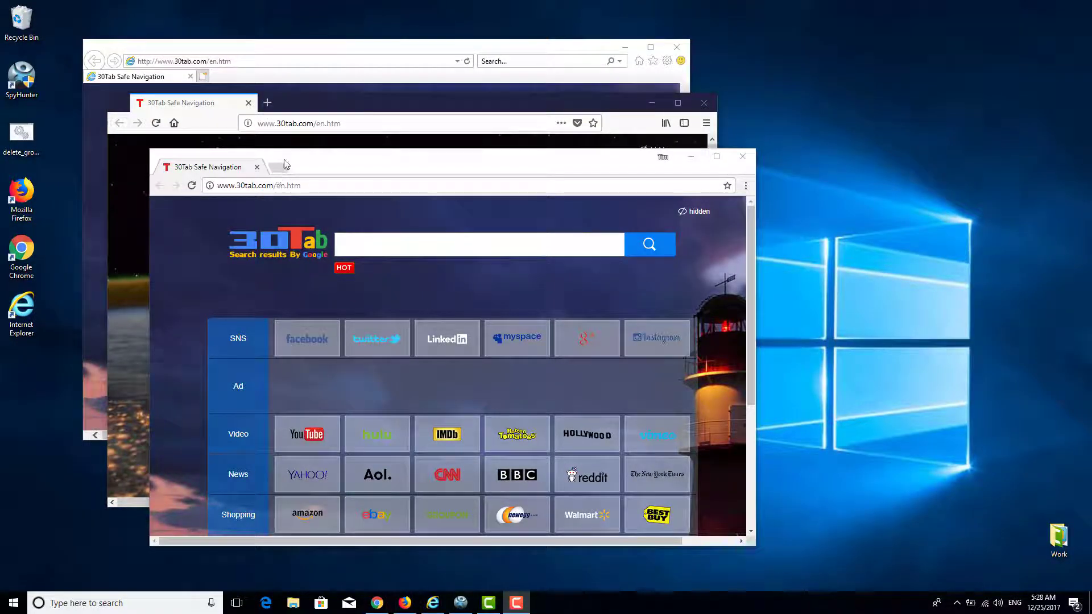
Search for 'free uninstall it' from the 30Tab page in Chrome
left_click_drag(349, 168, 350, 171)
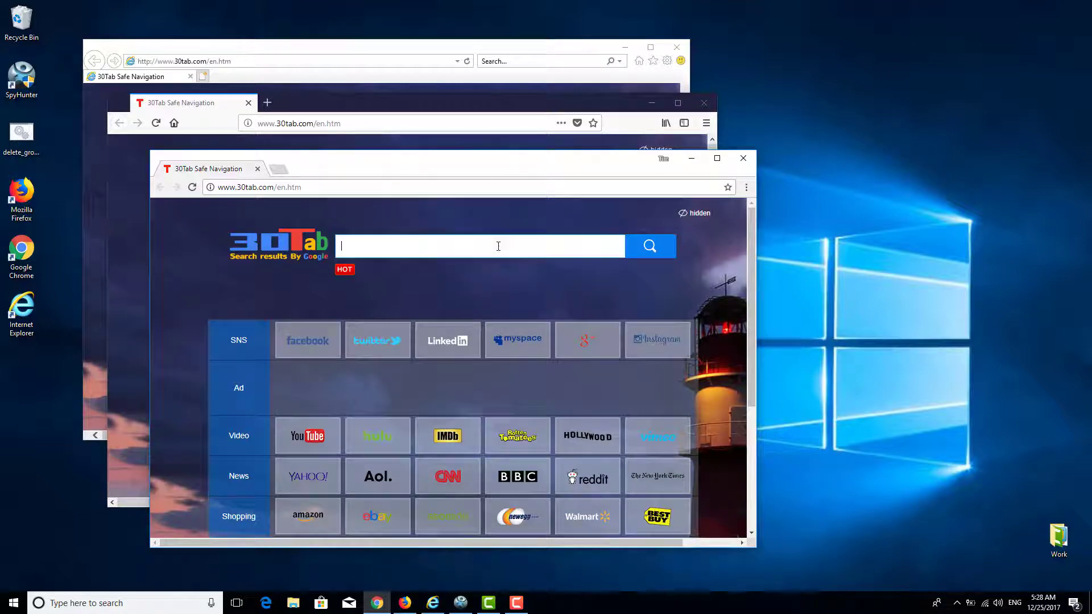
type("free u")
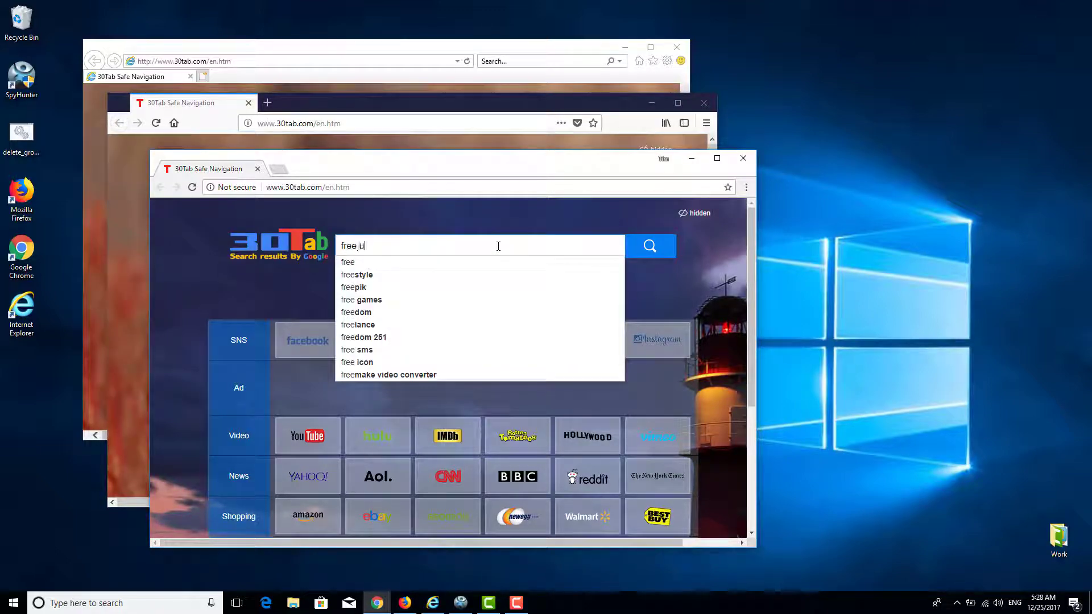
type("nin")
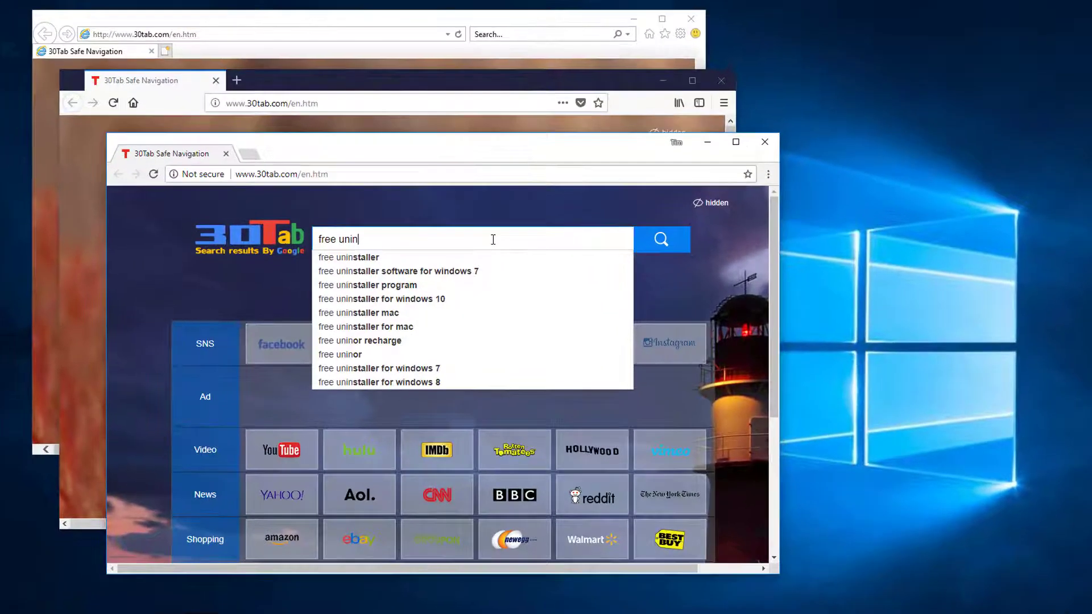
type("st")
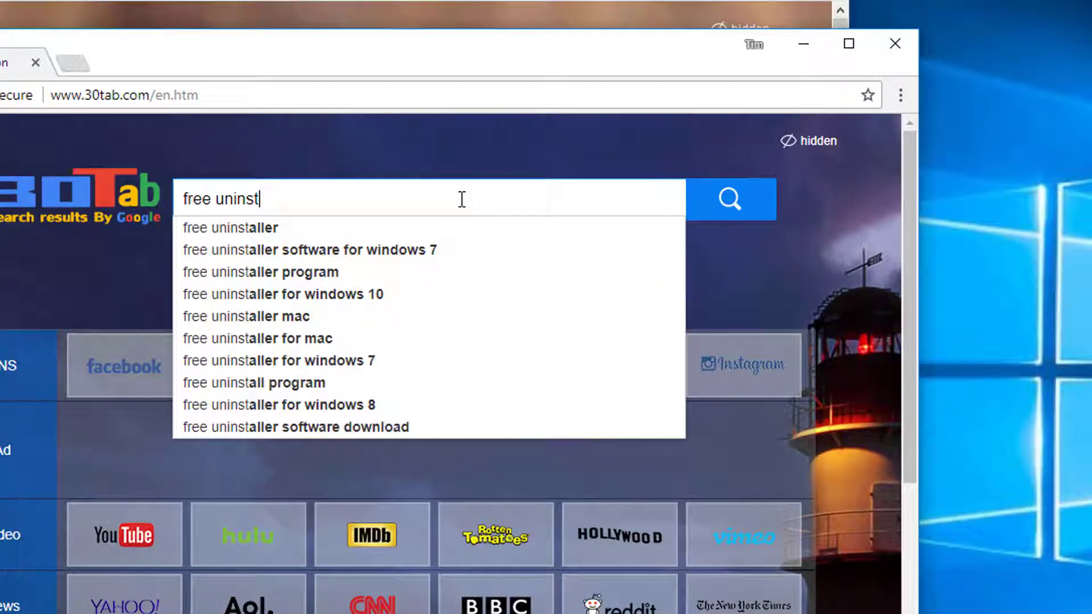
type("all ")
type("i")
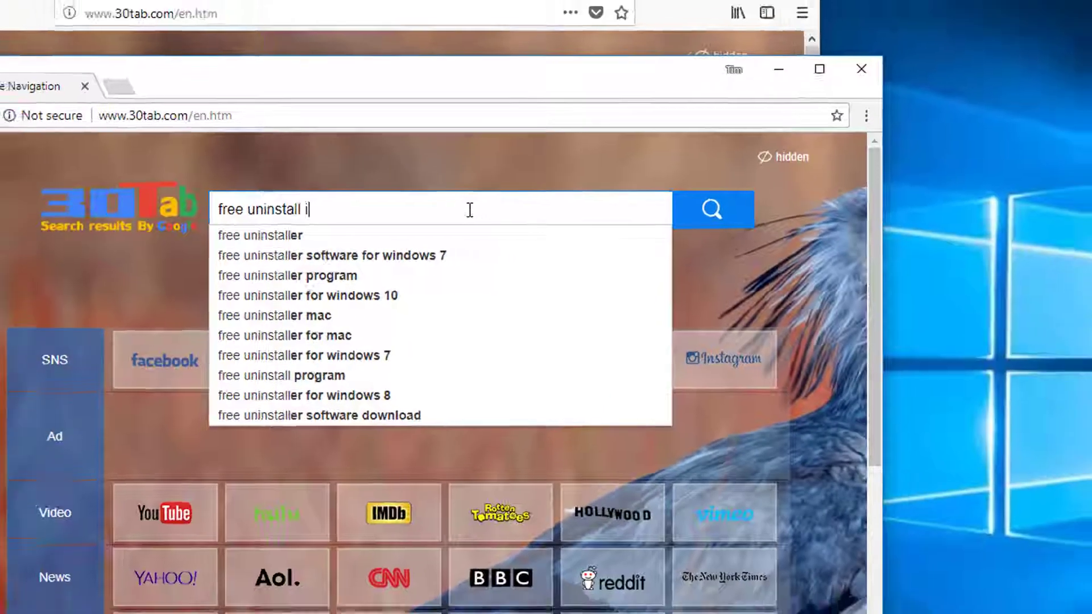
type("t")
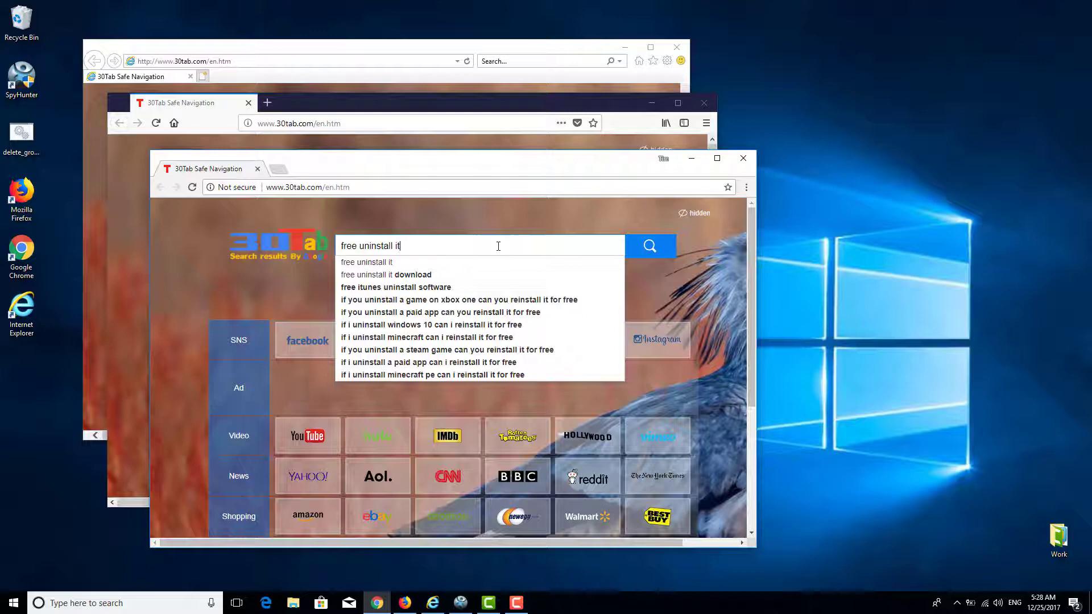
key("Return")
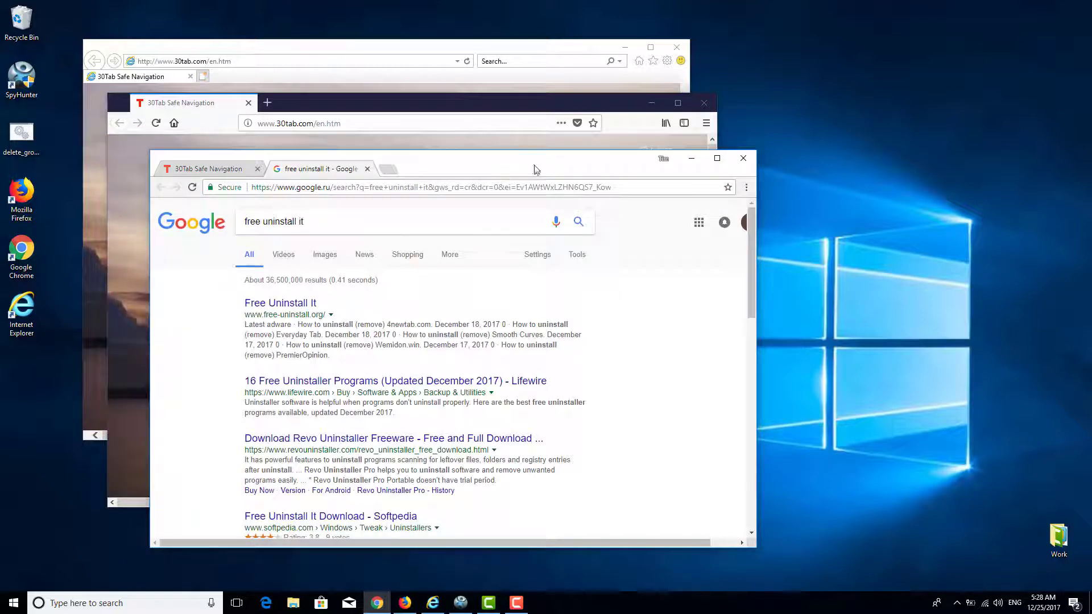
Close the Google results tab and view Firefox's hijacked 30Tab start page
left_click(368, 168)
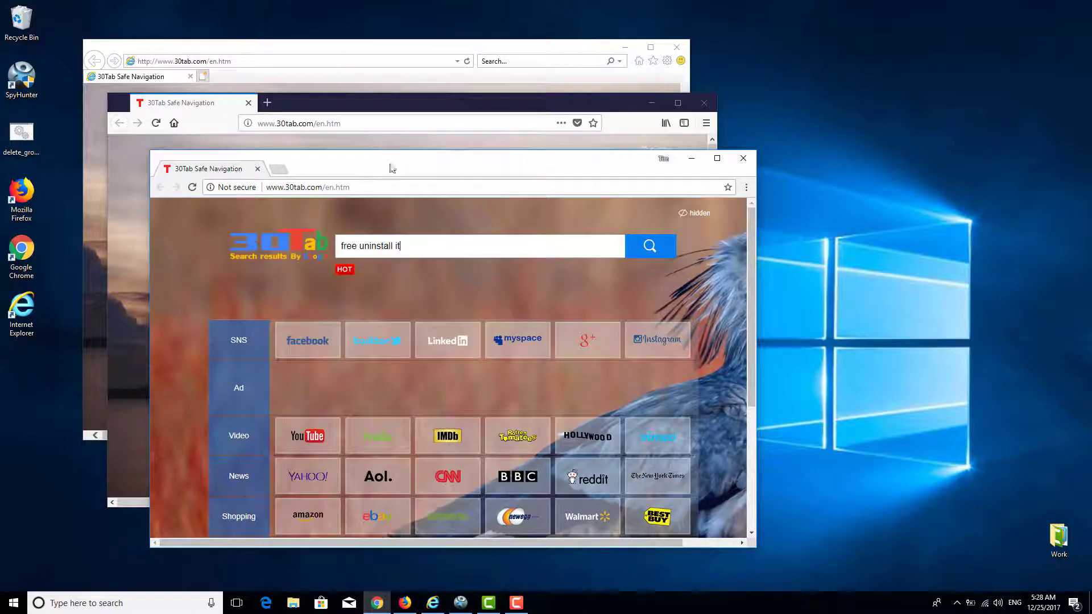
left_click(414, 108)
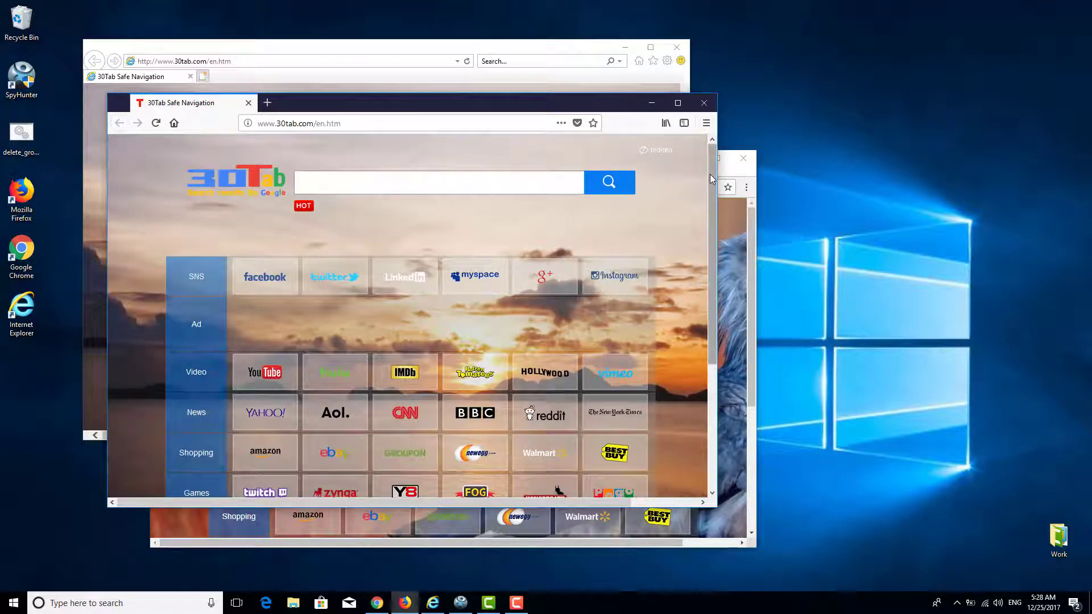
scroll(704, 209, "down", 2)
scroll(703, 210, "up", 2)
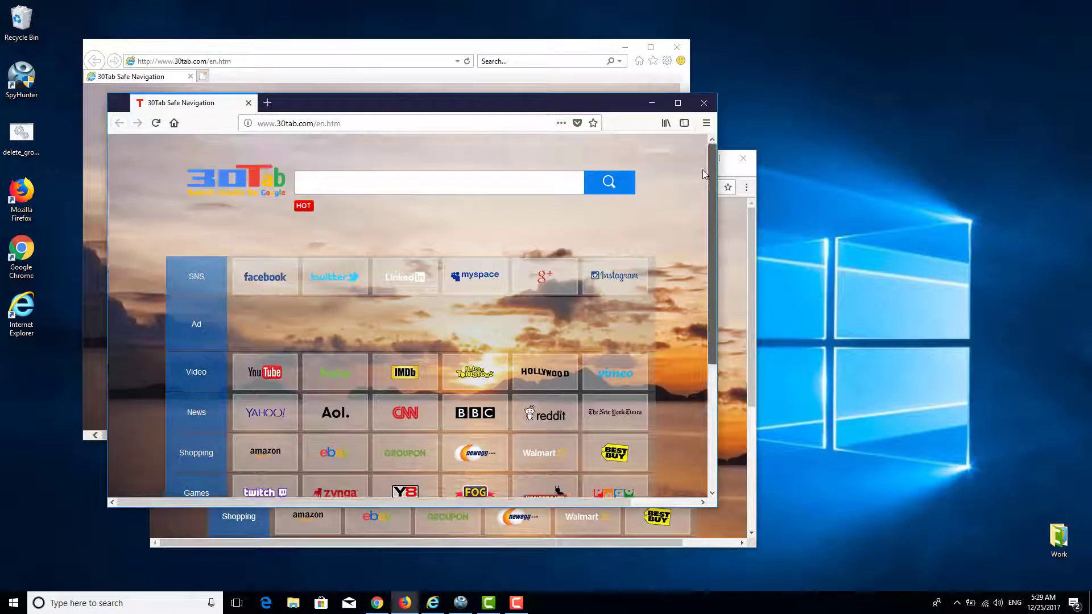
View the 30Tab start page in Internet Explorer
left_click(524, 50)
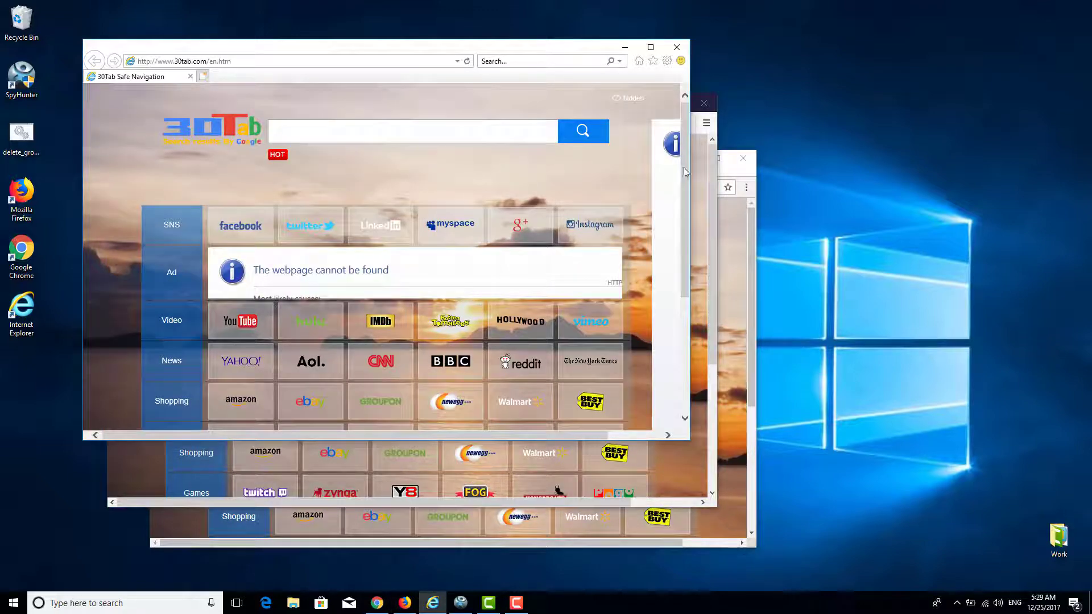
scroll(680, 162, "down", 4)
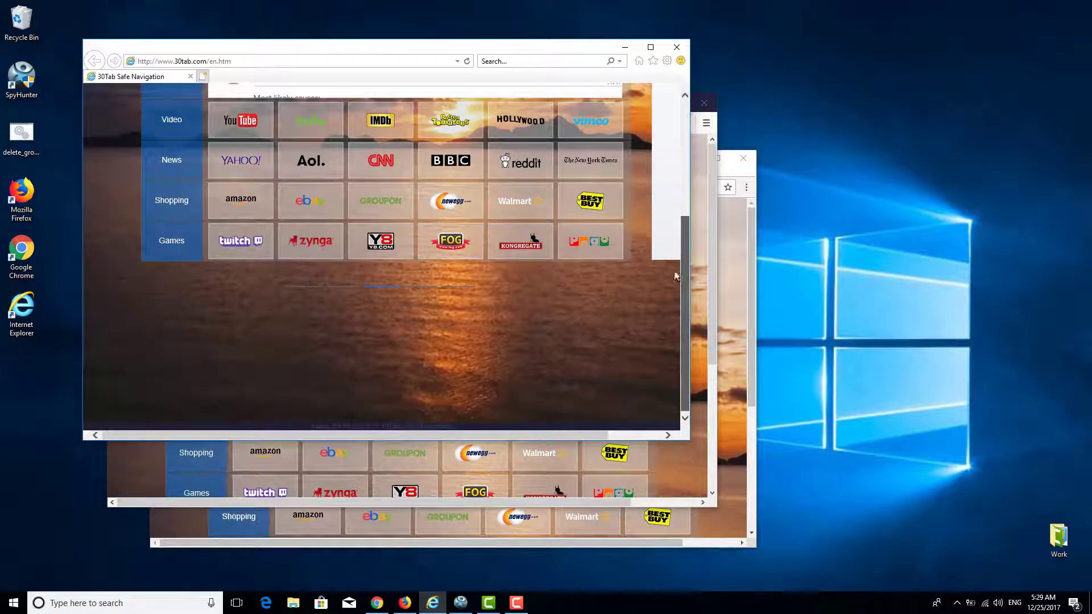
scroll(677, 168, "up", 3)
scroll(671, 176, "up", 1)
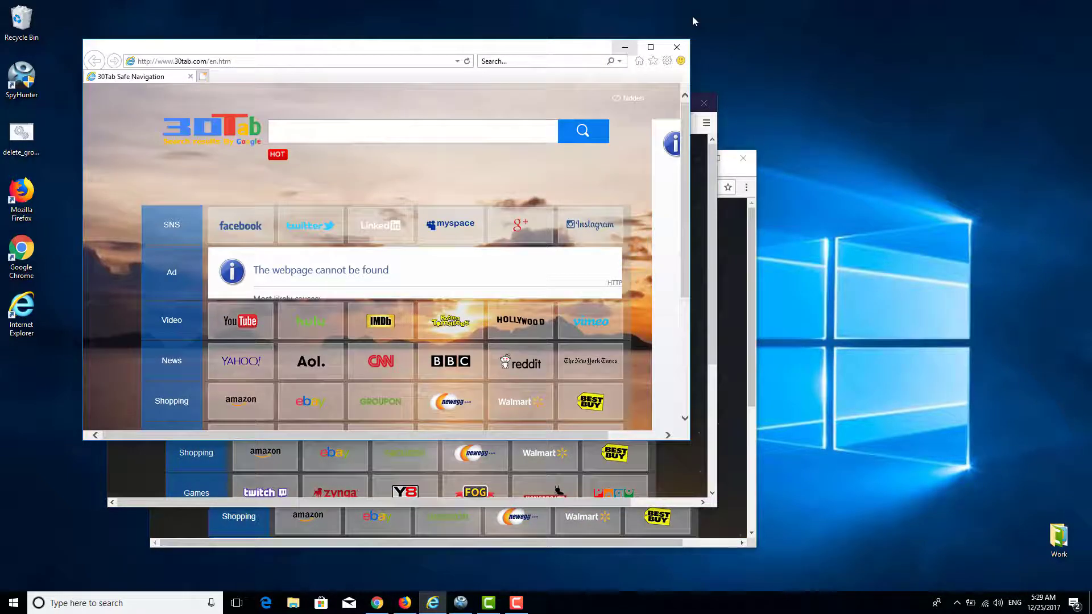
Minimize Internet Explorer, Firefox and Chrome to reveal the desktop
left_click(624, 48)
left_click(651, 103)
left_click(691, 159)
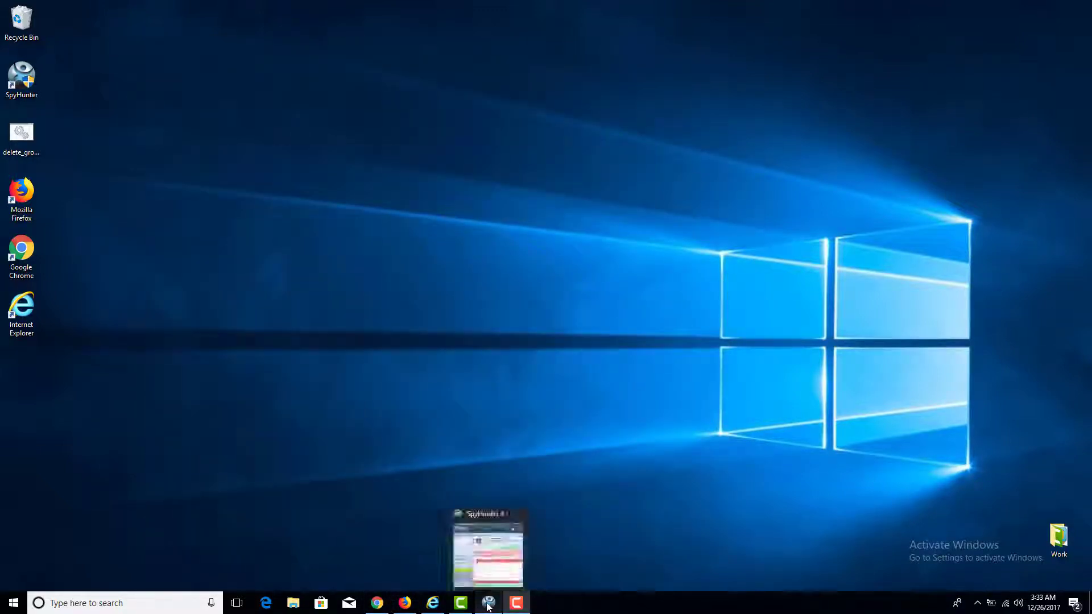
left_click(462, 602)
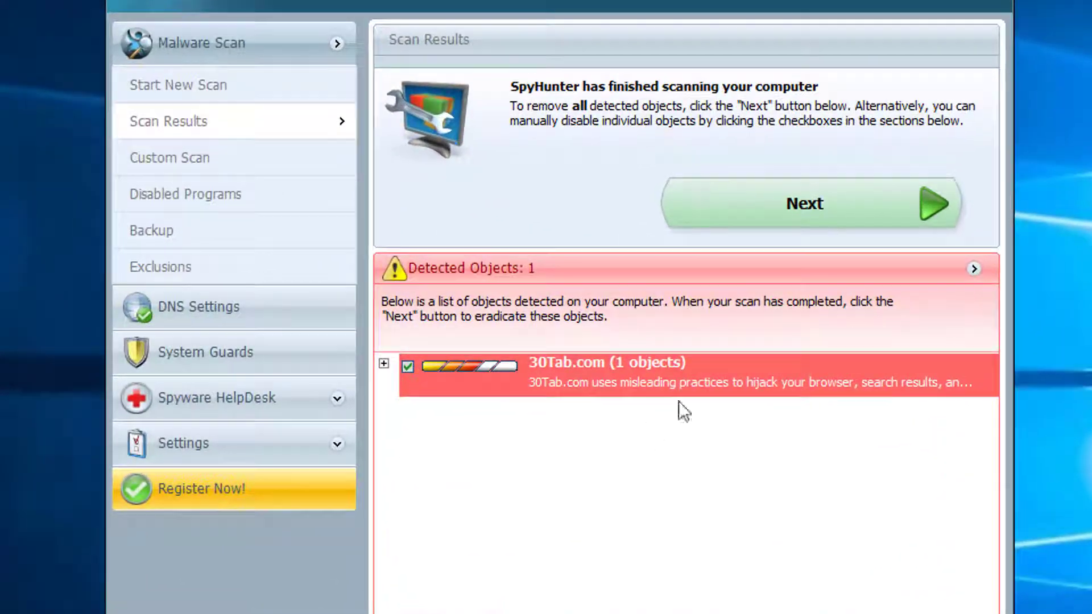
left_click(384, 364)
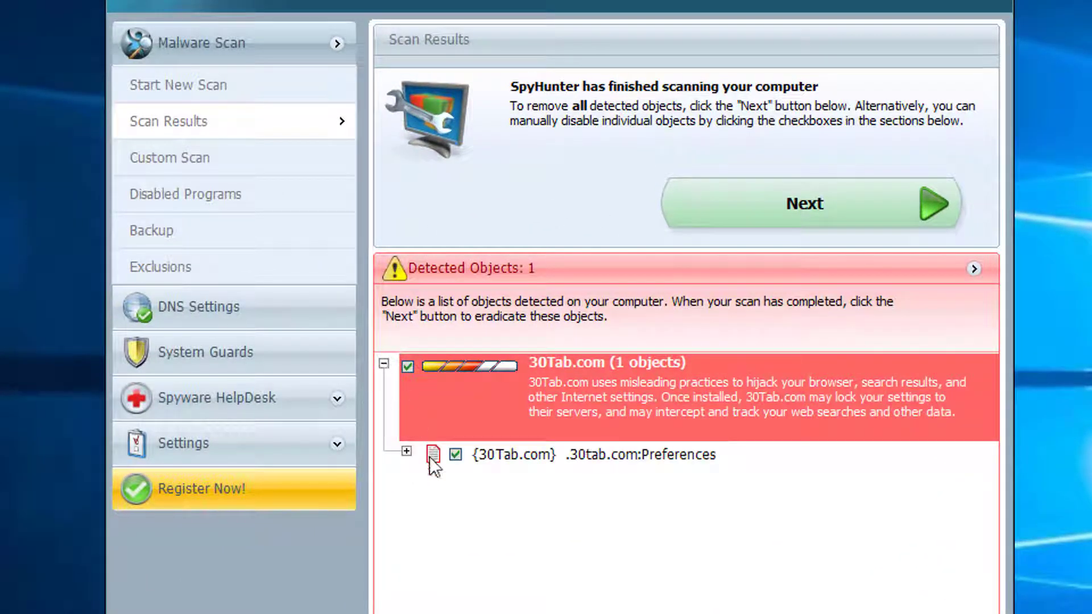
left_click(405, 451)
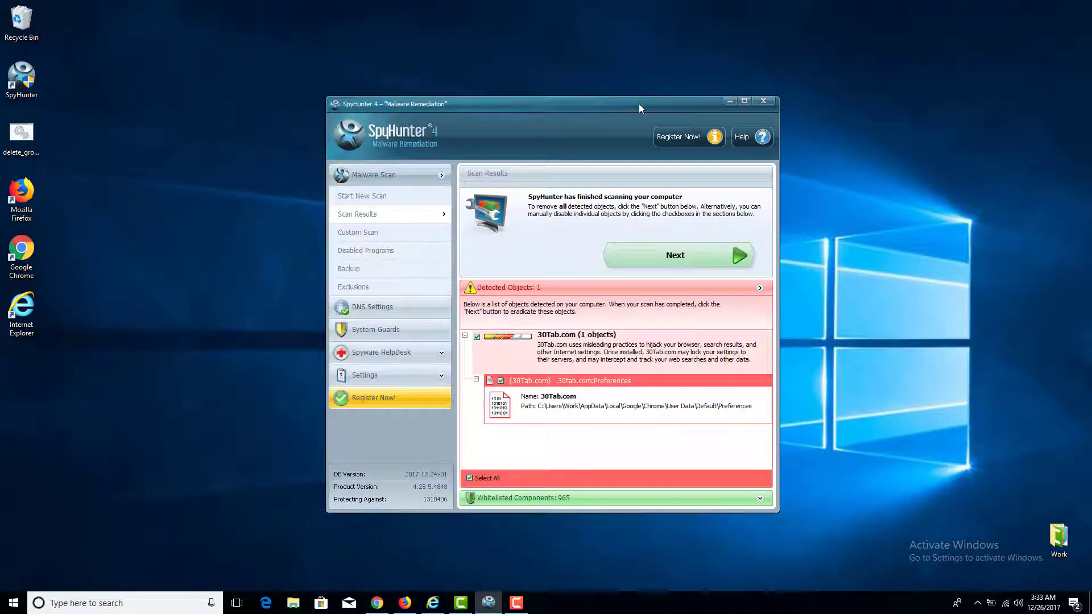
left_click(731, 102)
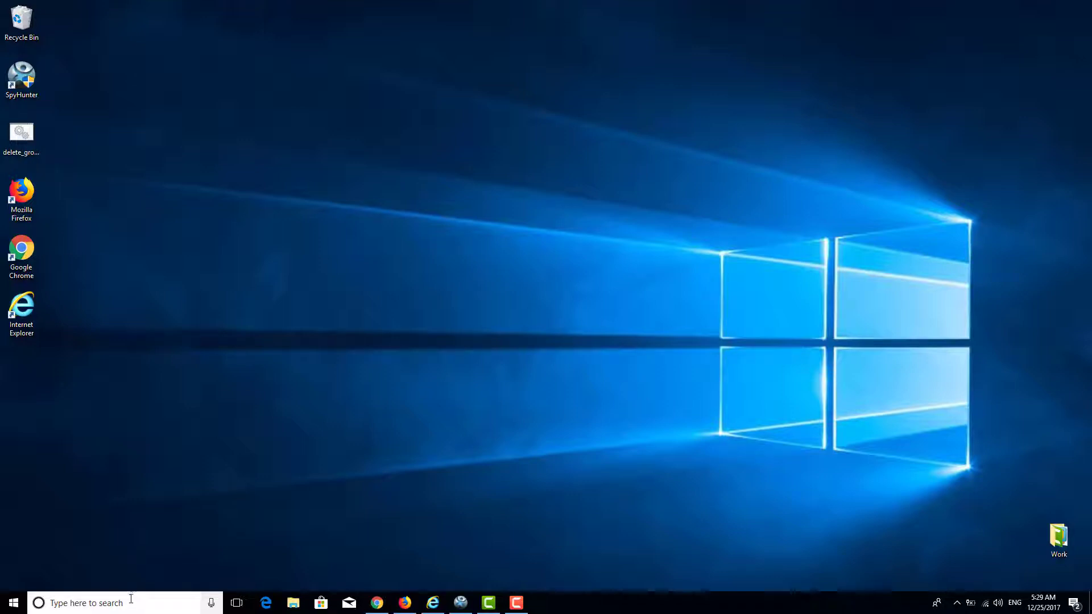
Search the Apps & features list for '30ta'
left_click(130, 604)
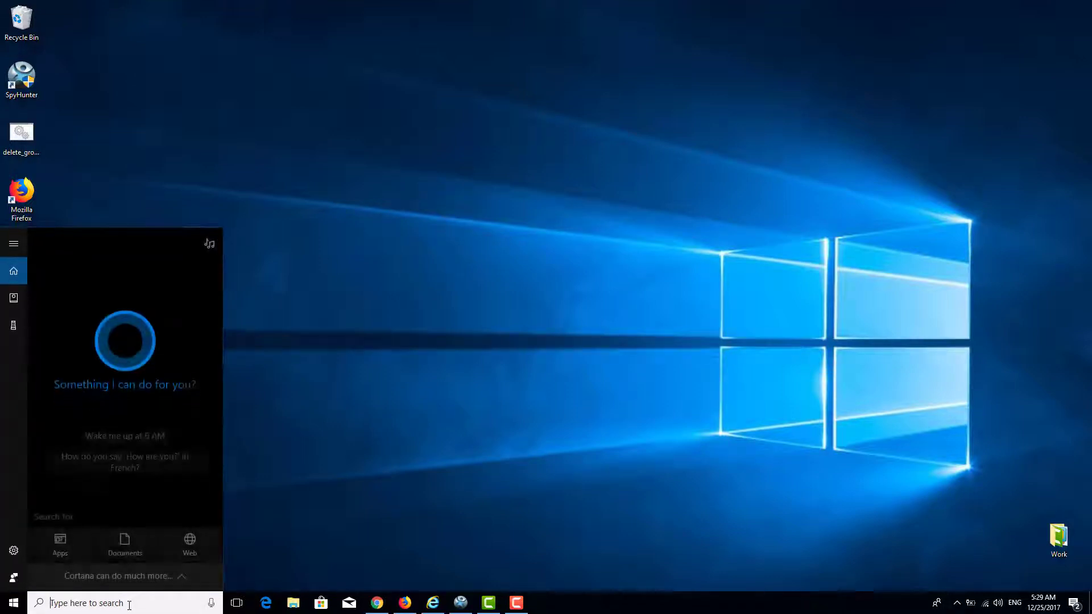
type("app")
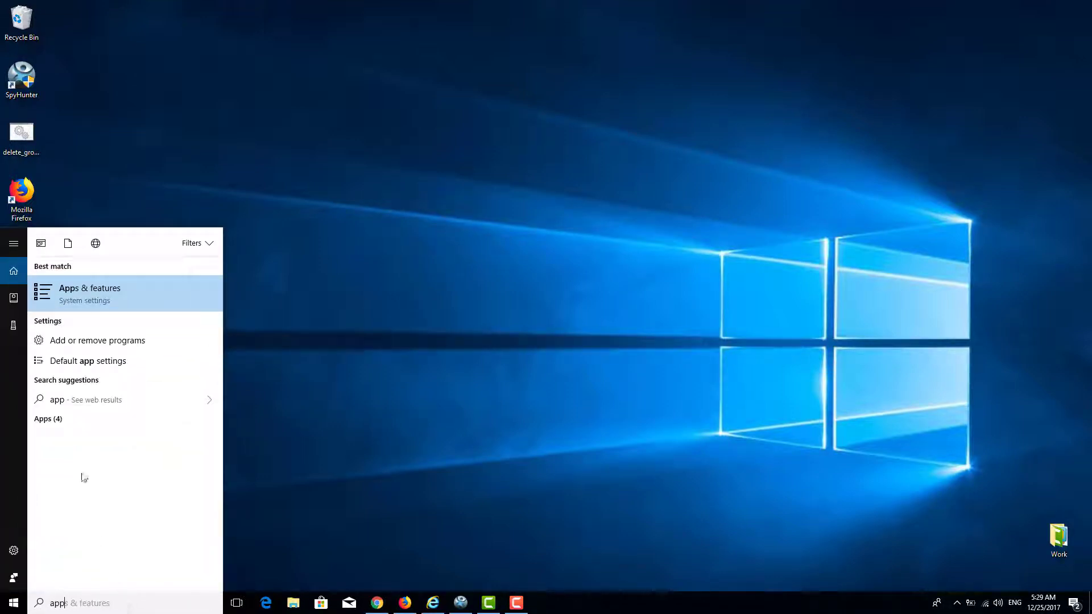
left_click(102, 293)
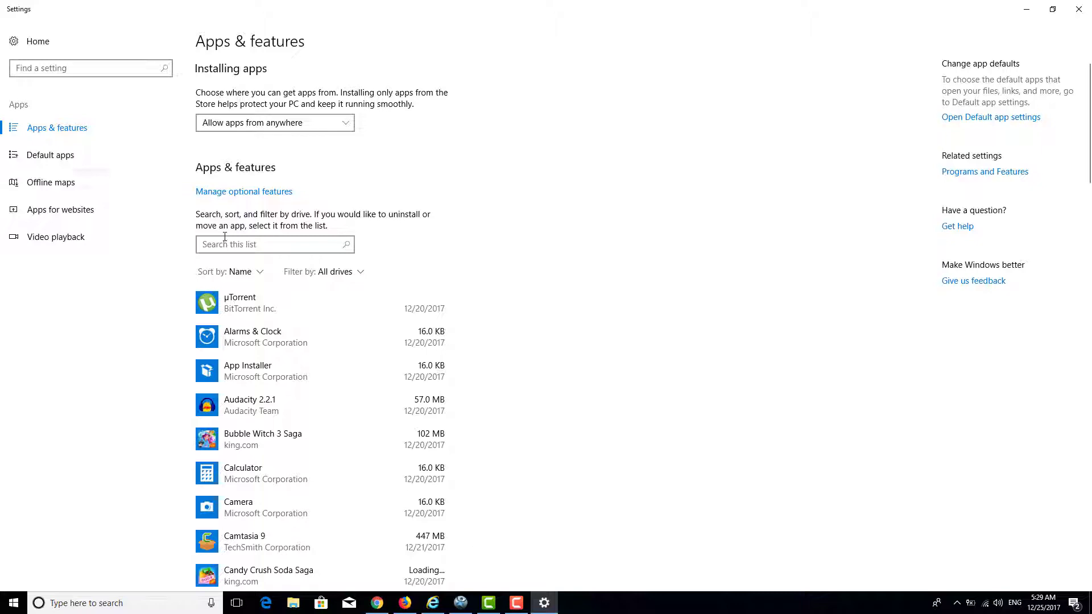
left_click(225, 239)
type("3")
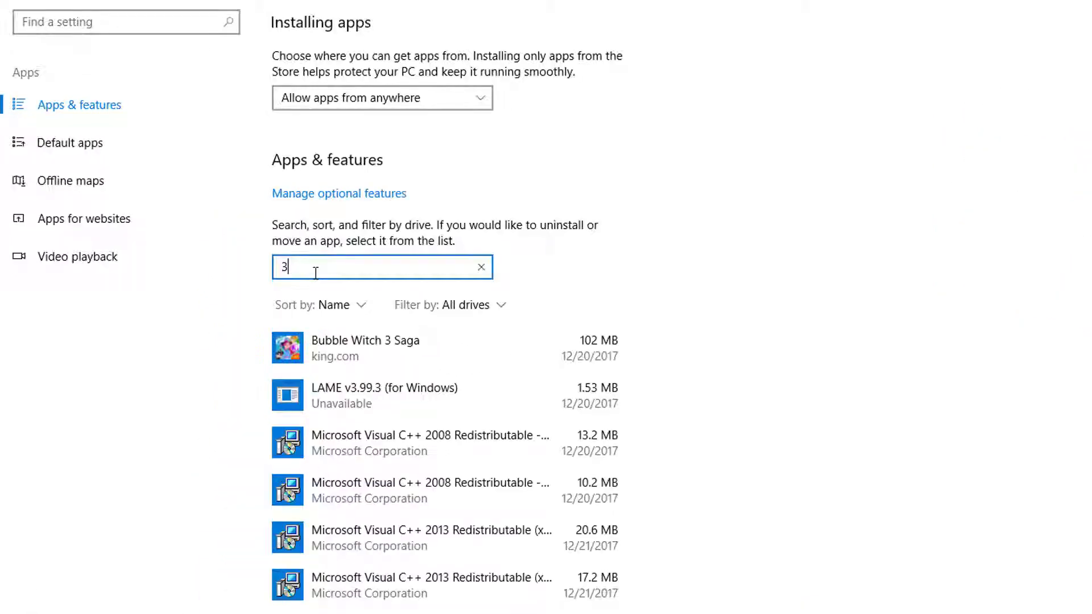
type("0tab")
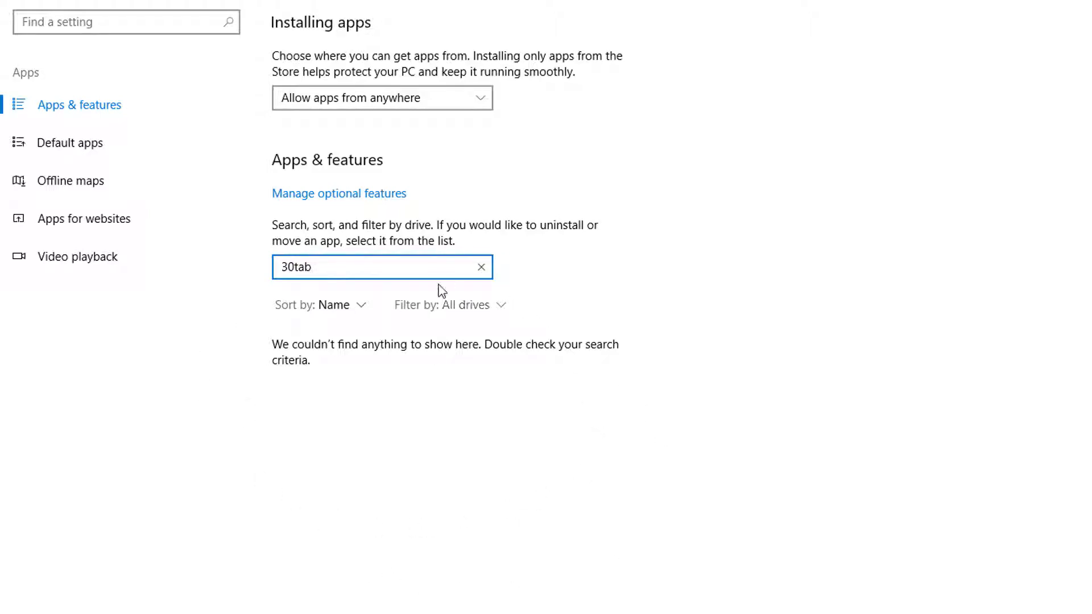
Check SpyHunter results, then search installed apps for 'helpers' instead
key("alt+Tab")
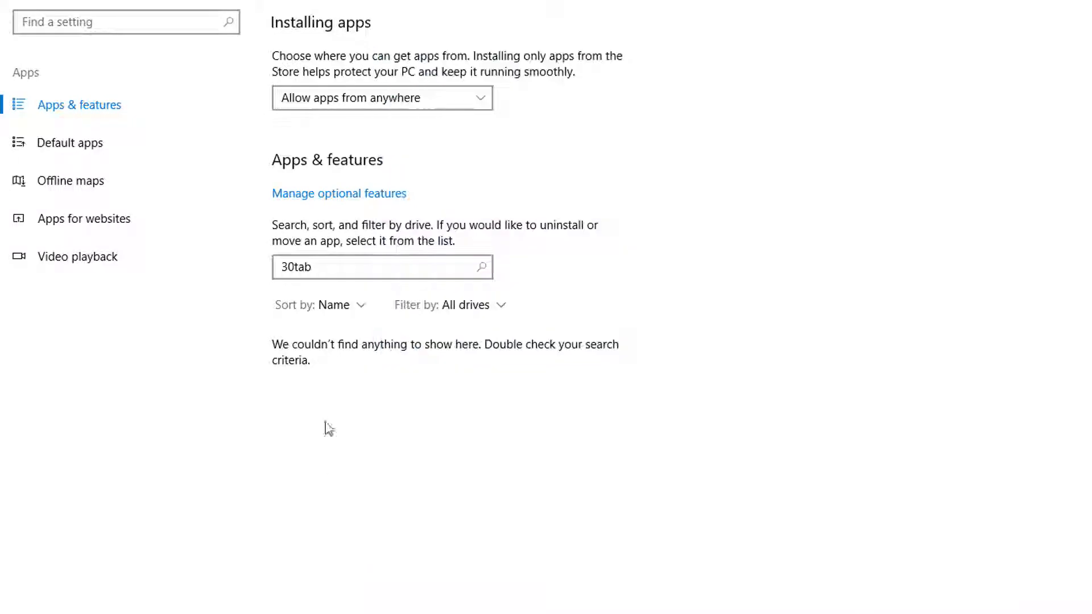
left_click(325, 449)
double_click(303, 265)
type("h")
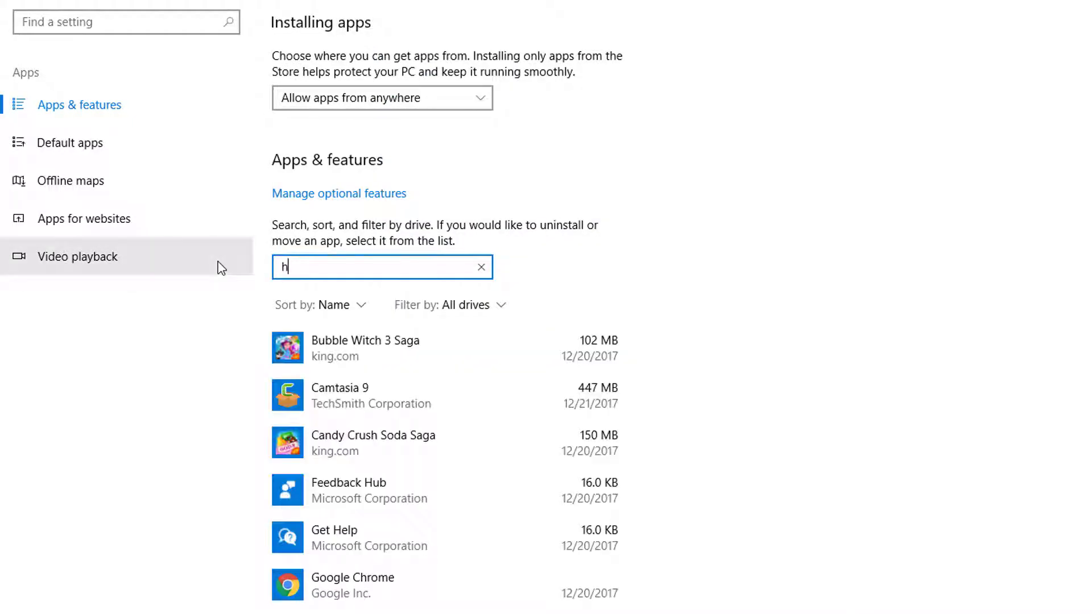
type("el")
type("p")
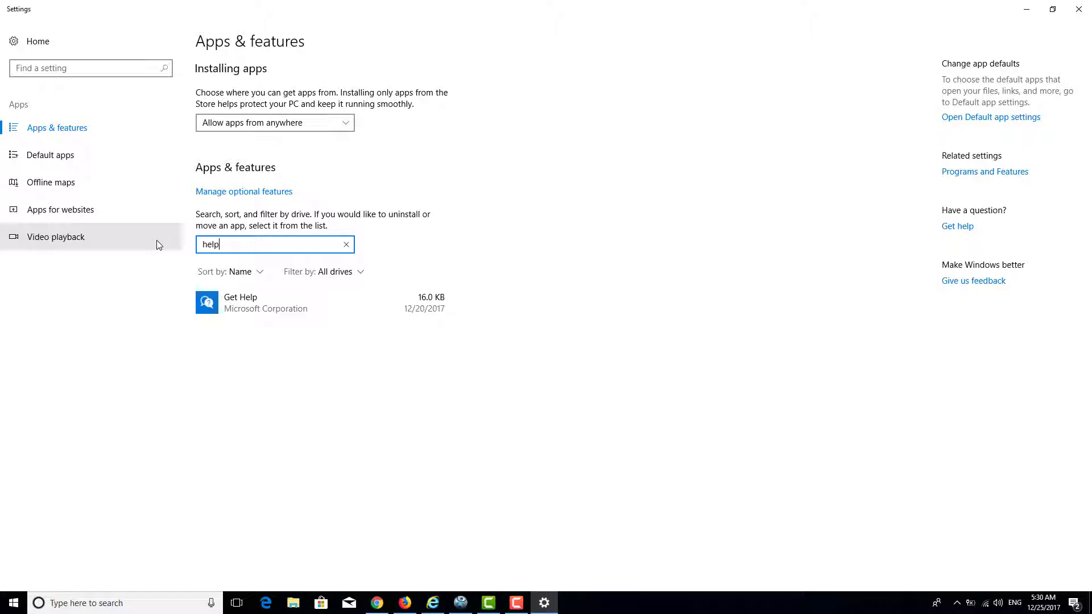
type("ers")
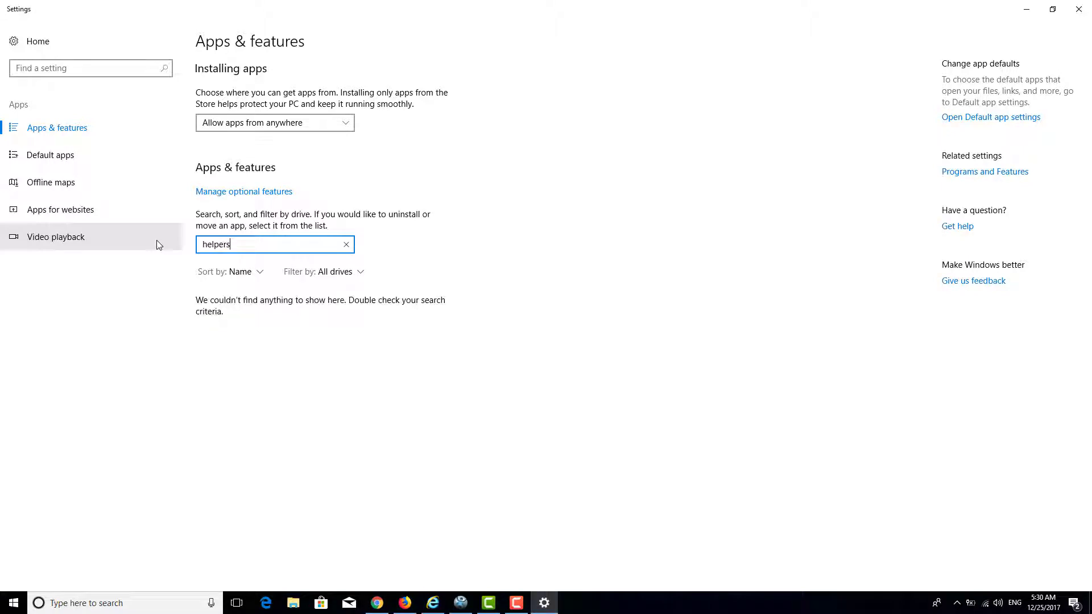
Clear the app search box and close Windows Settings
left_click_drag(249, 244, 171, 244)
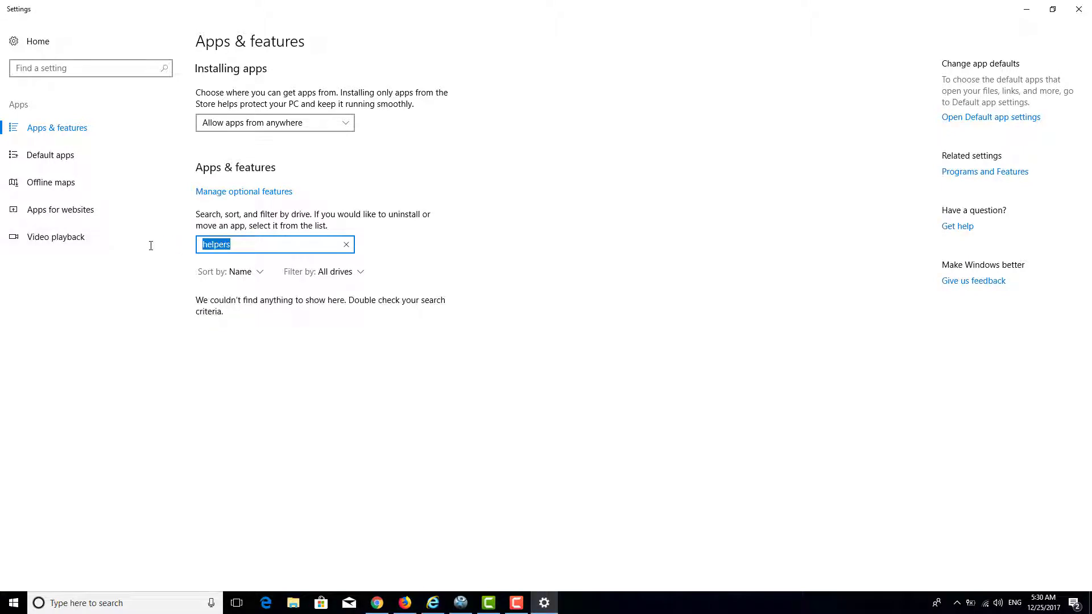
key("BackSpace")
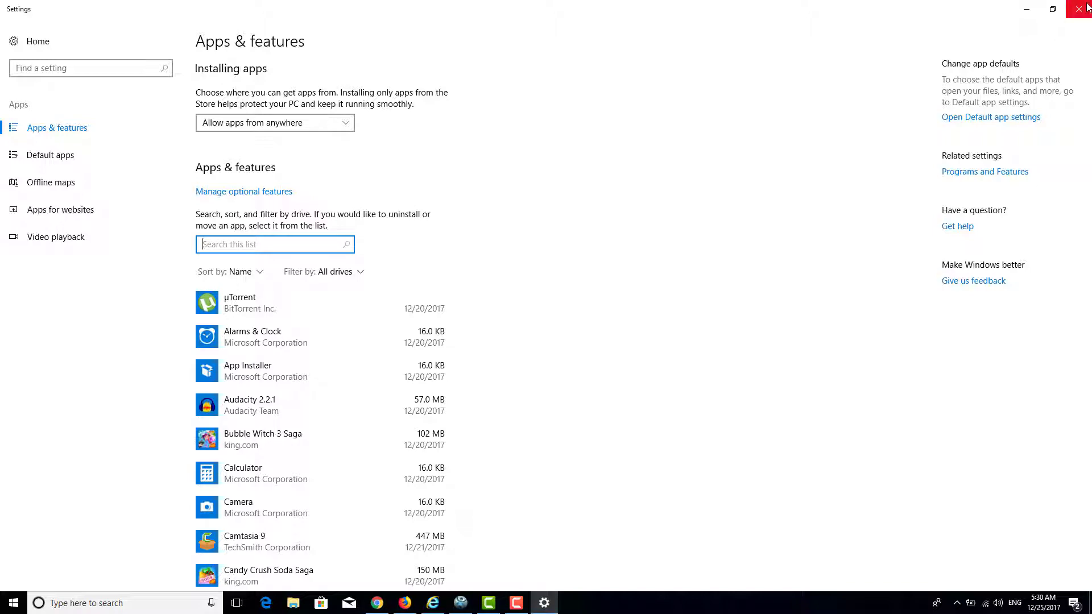
left_click(1079, 9)
Run delete_group_policies as administrator and close its window once both policy updates finish
left_click(682, 45)
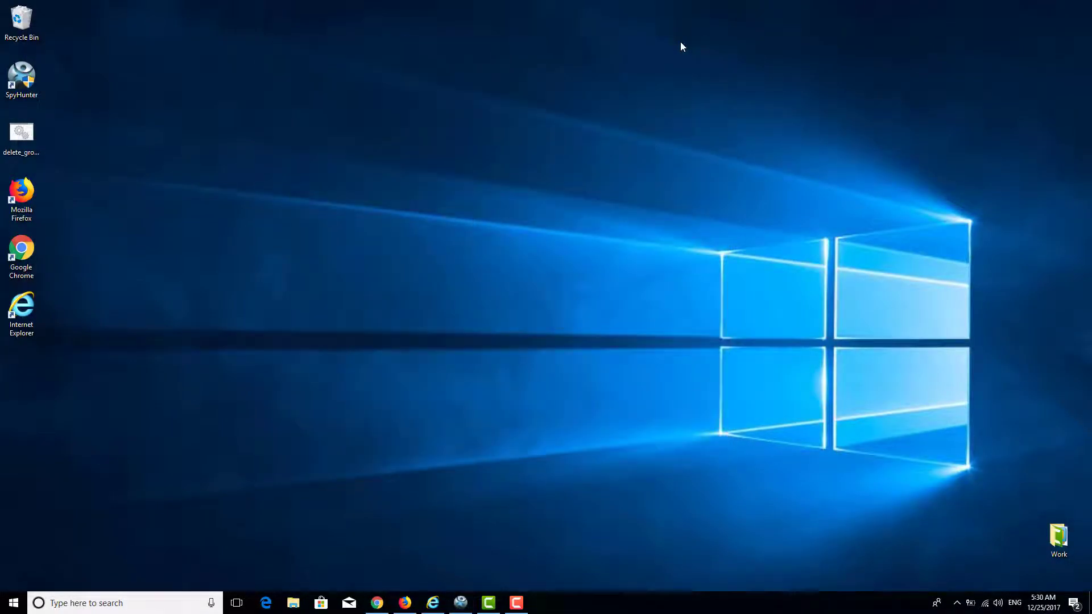
right_click(29, 149)
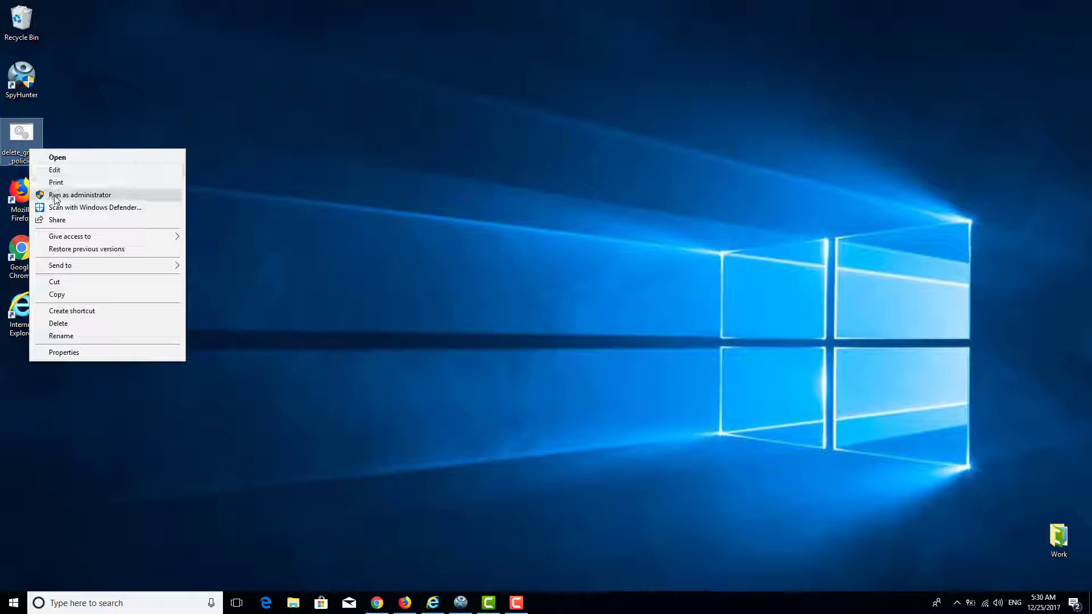
left_click(55, 196)
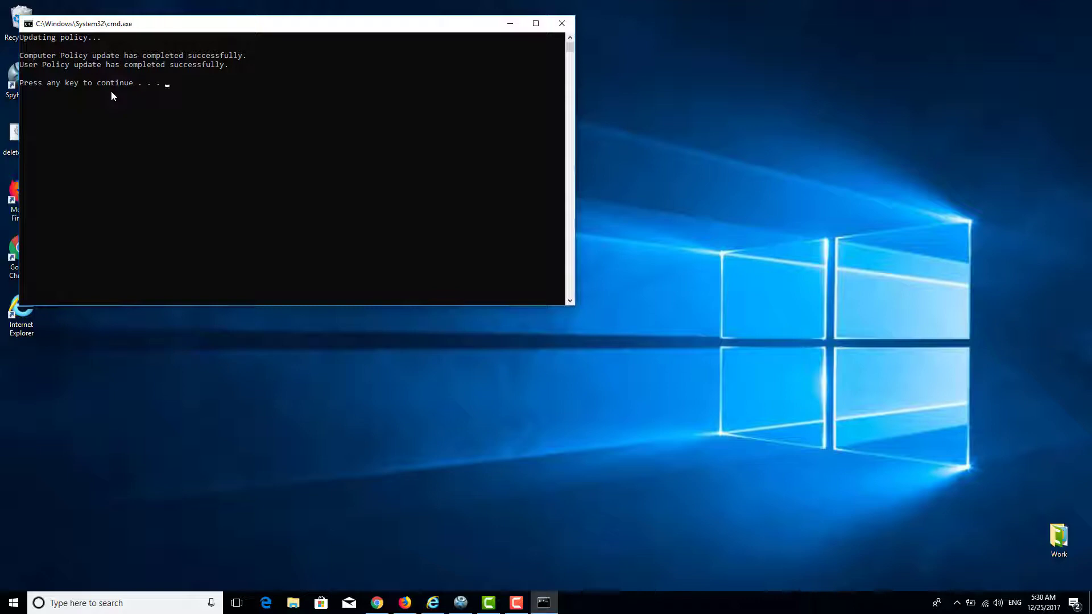
key("Return")
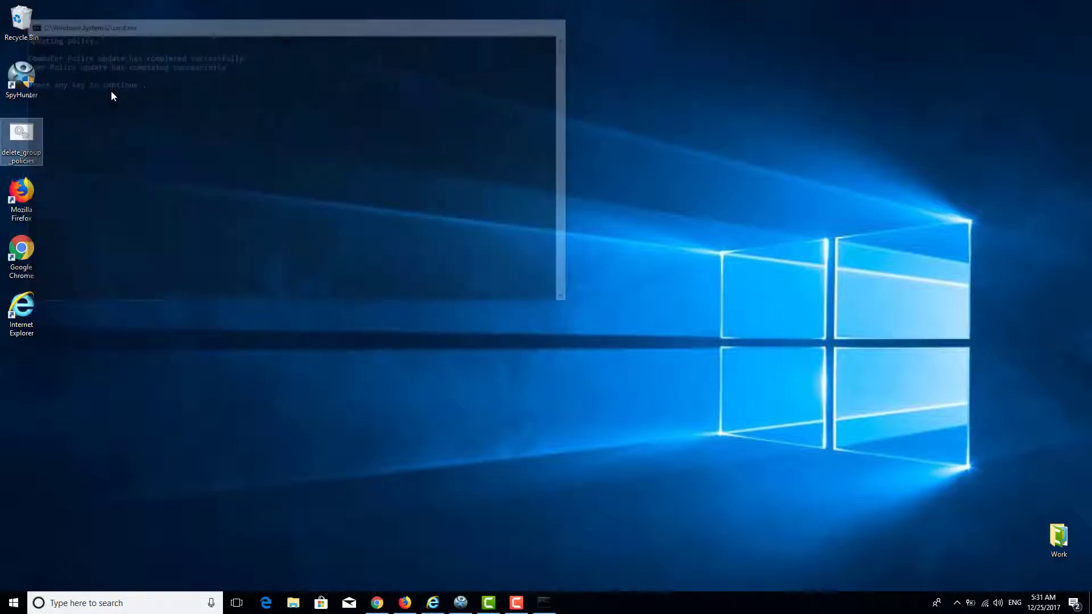
Remove the 30tab address from the Firefox shortcut's target
right_click(29, 219)
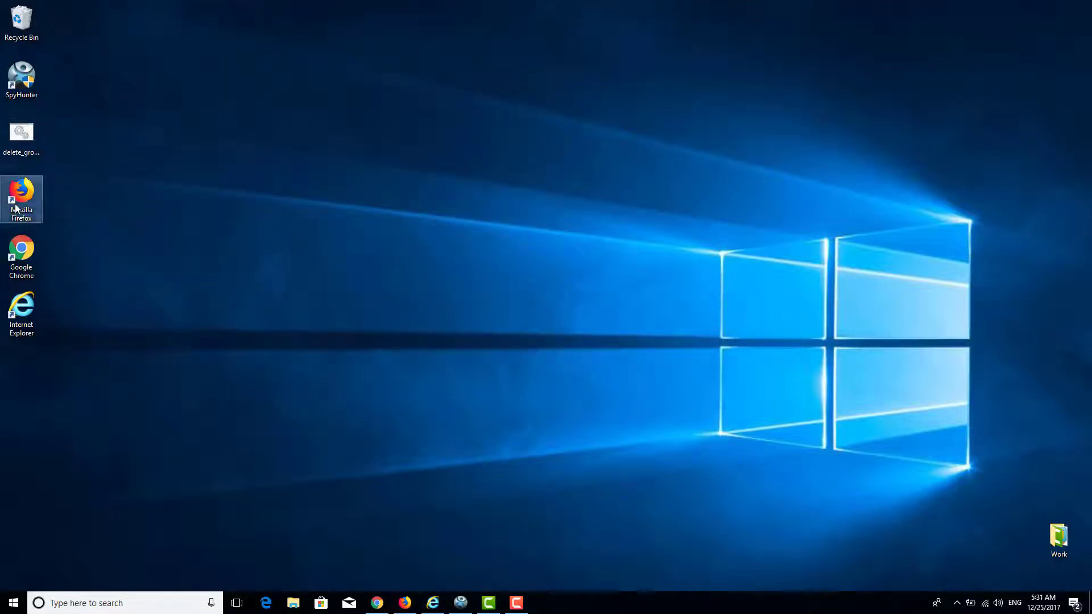
left_click(88, 405)
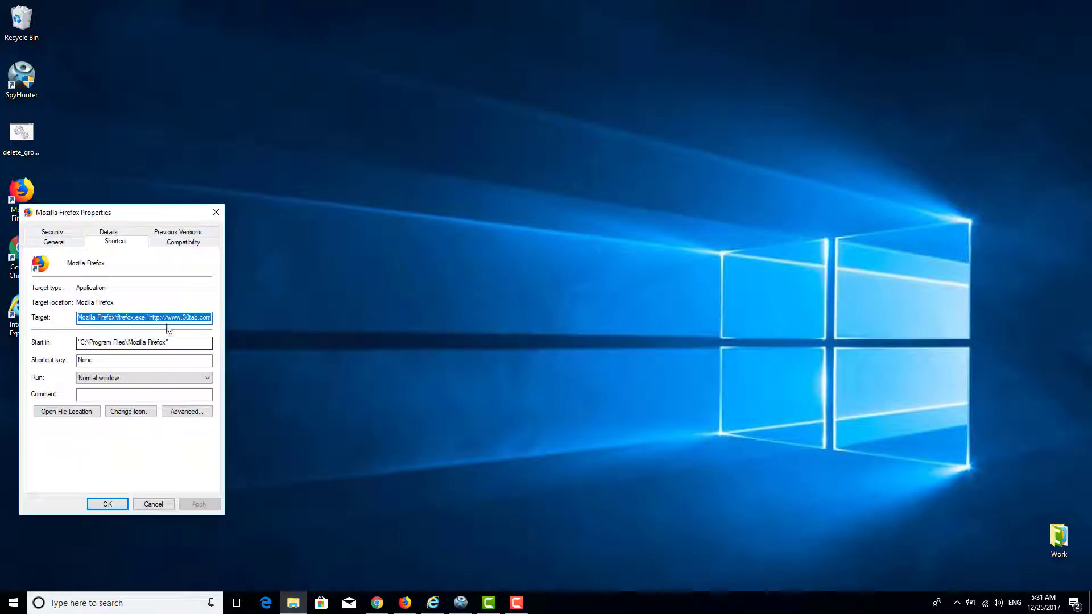
left_click_drag(150, 317, 211, 317)
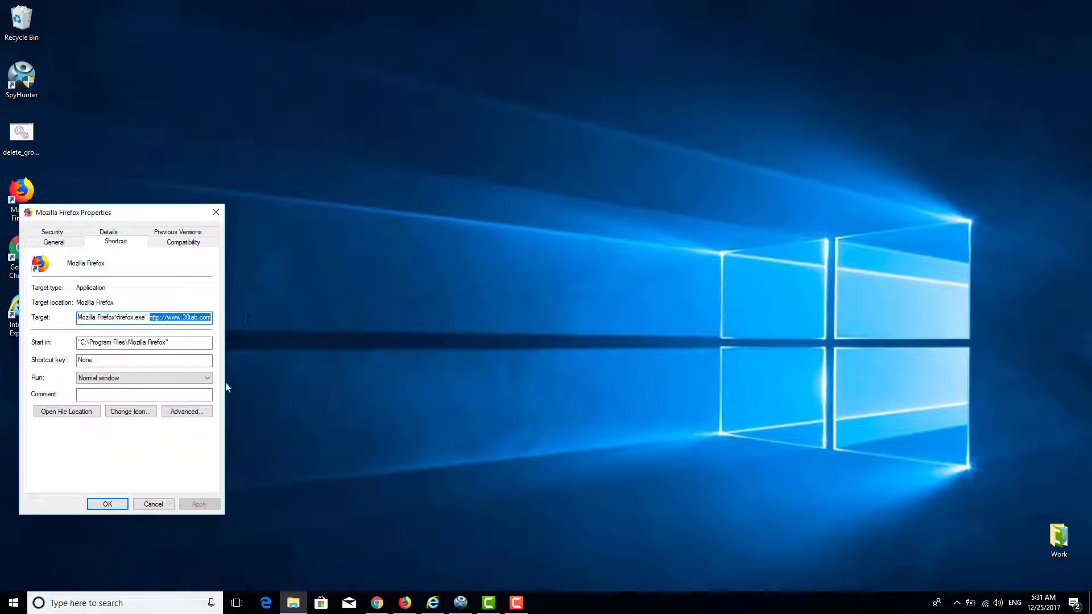
key("Delete")
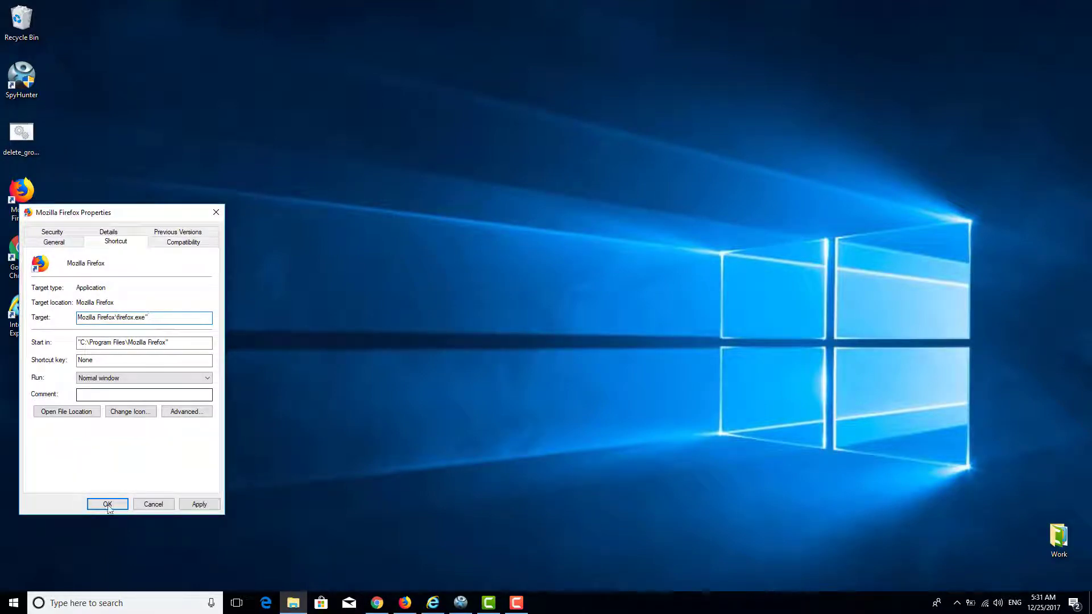
left_click(107, 504)
Remove the 30tab address from the Chrome shortcut's target, leaving it ending at chrome.exe
right_click(17, 310)
left_click(21, 256)
right_click(18, 272)
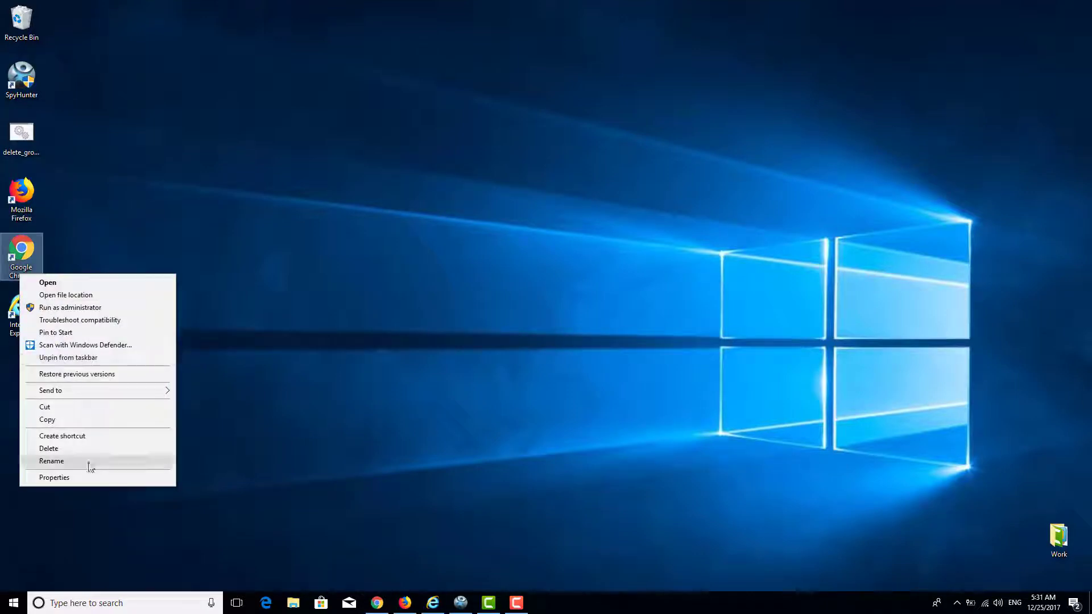
left_click(88, 477)
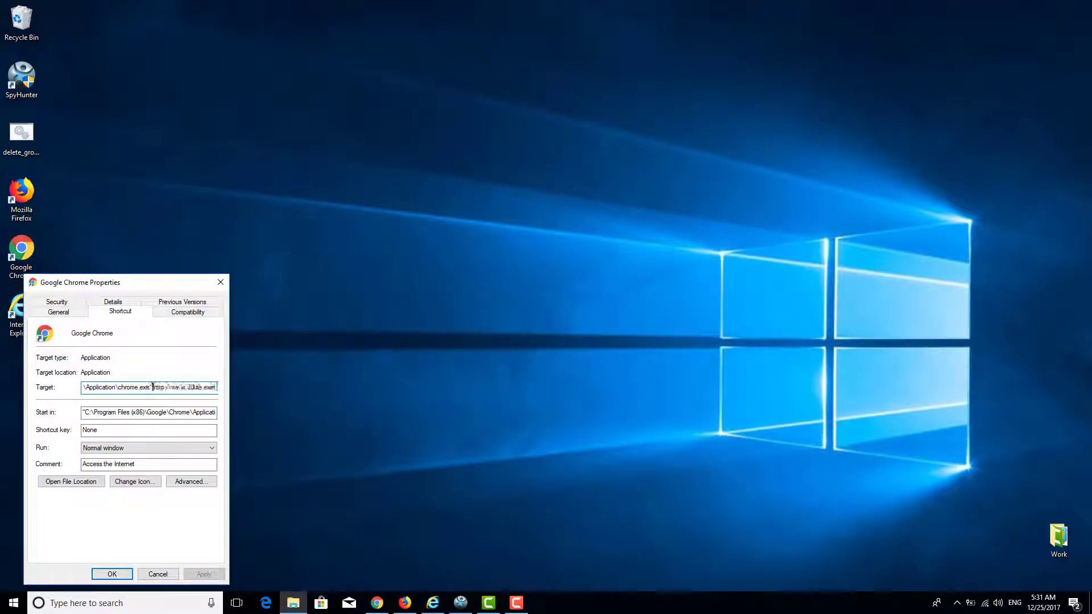
left_click_drag(152, 387, 216, 387)
key("Delete")
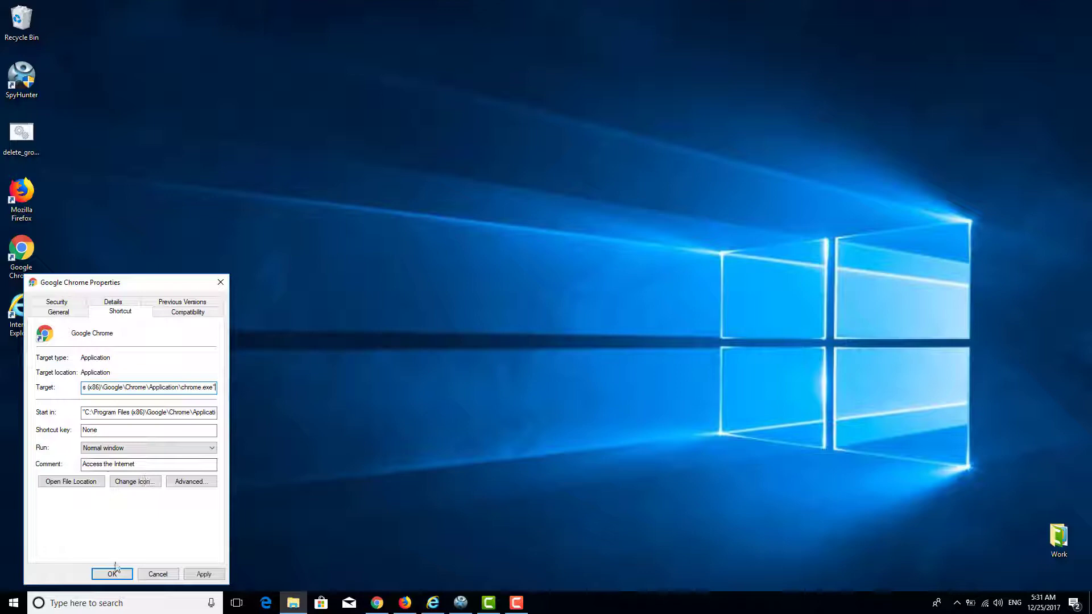
left_click(113, 574)
Remove the 30tab address from the Internet Explorer shortcut's target
left_click(21, 312)
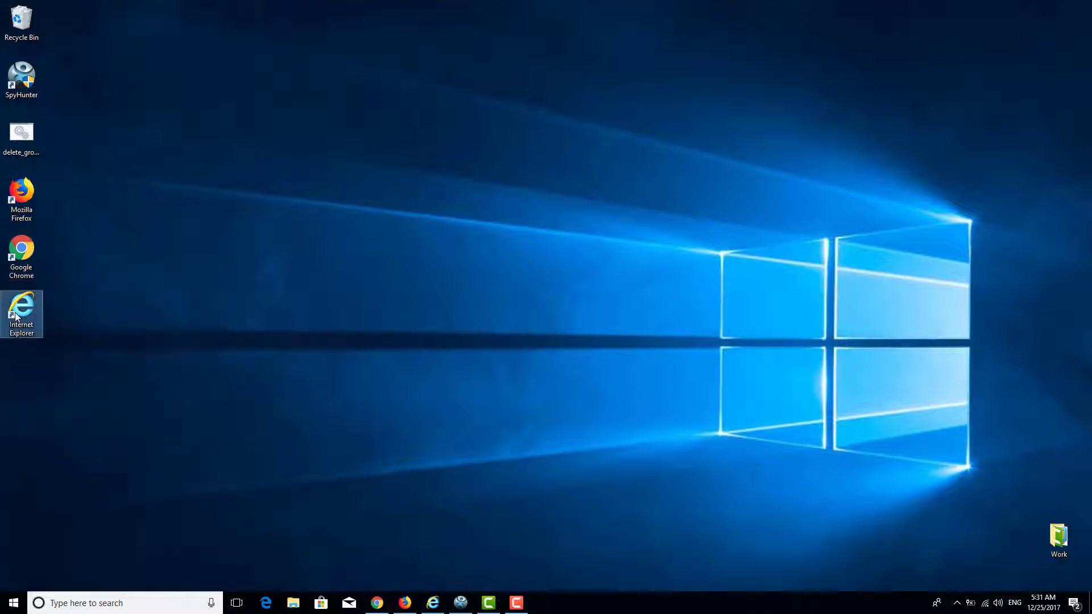
right_click(17, 311)
left_click(77, 506)
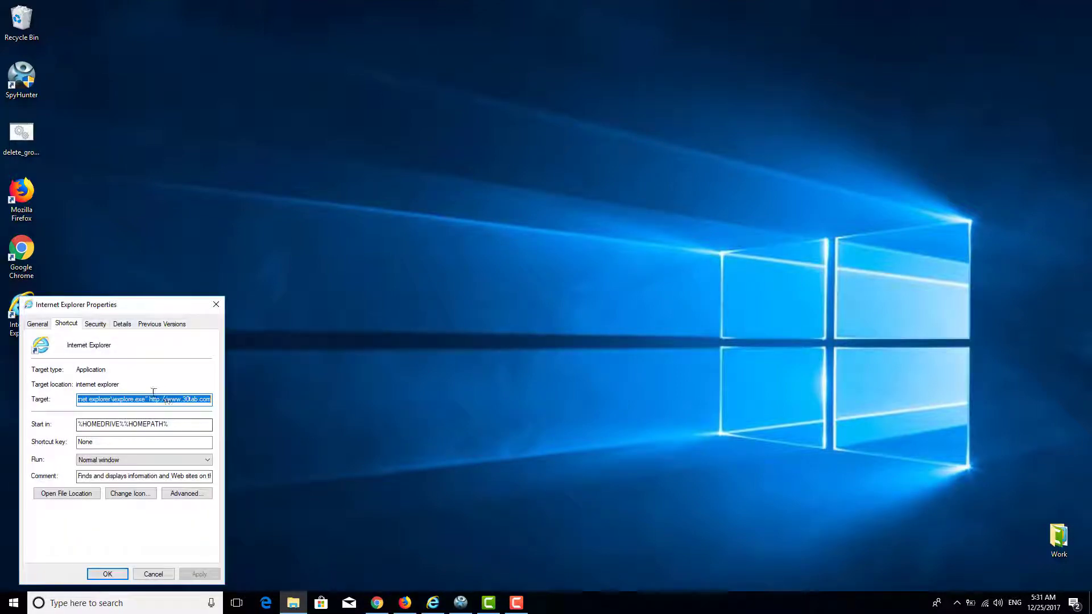
left_click_drag(149, 400, 213, 405)
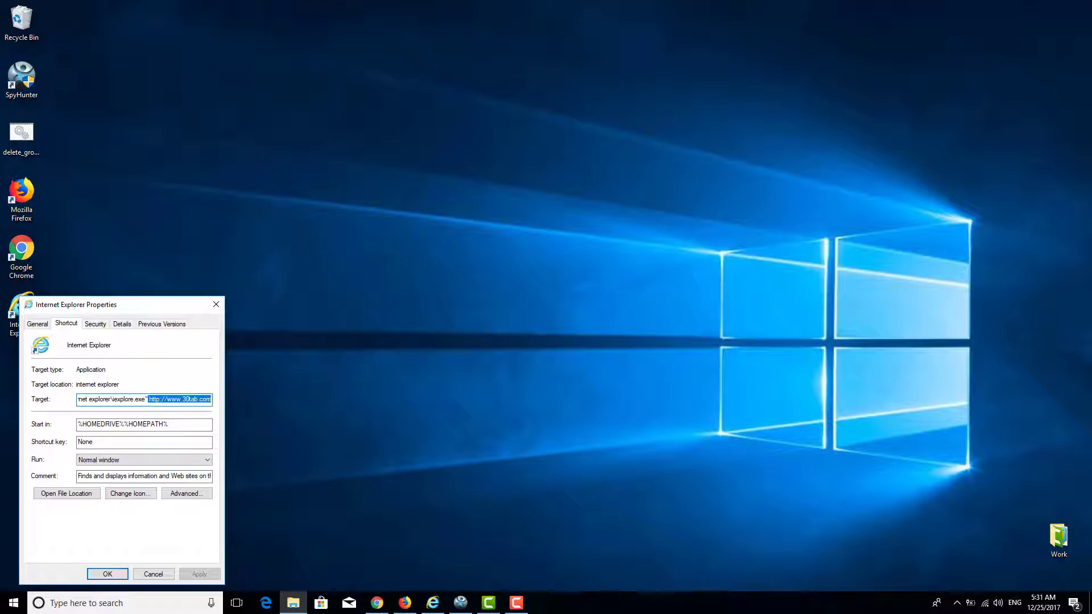
key("Delete")
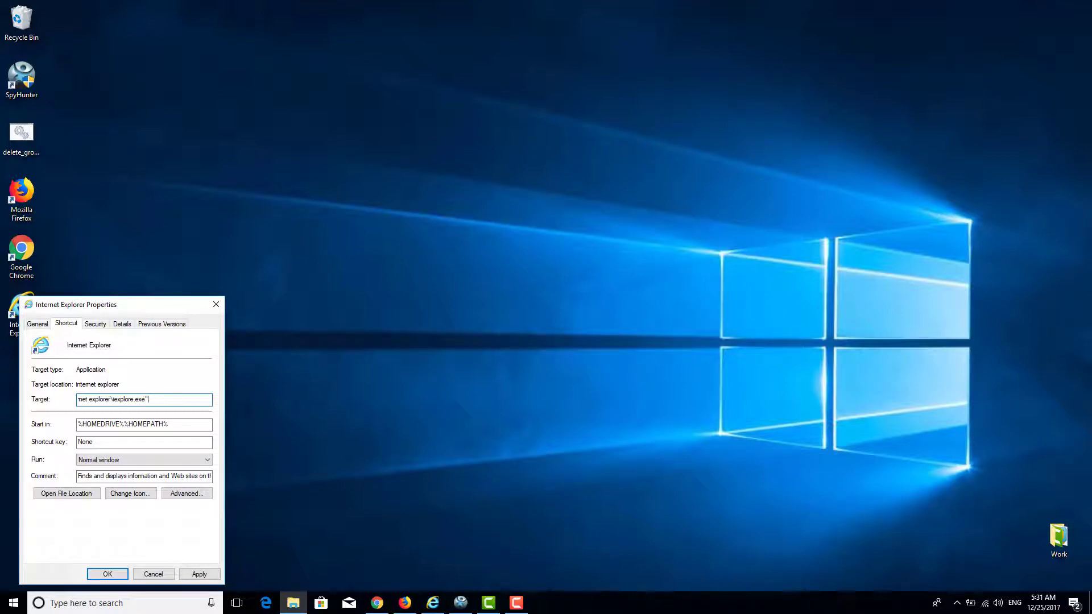
key("Return")
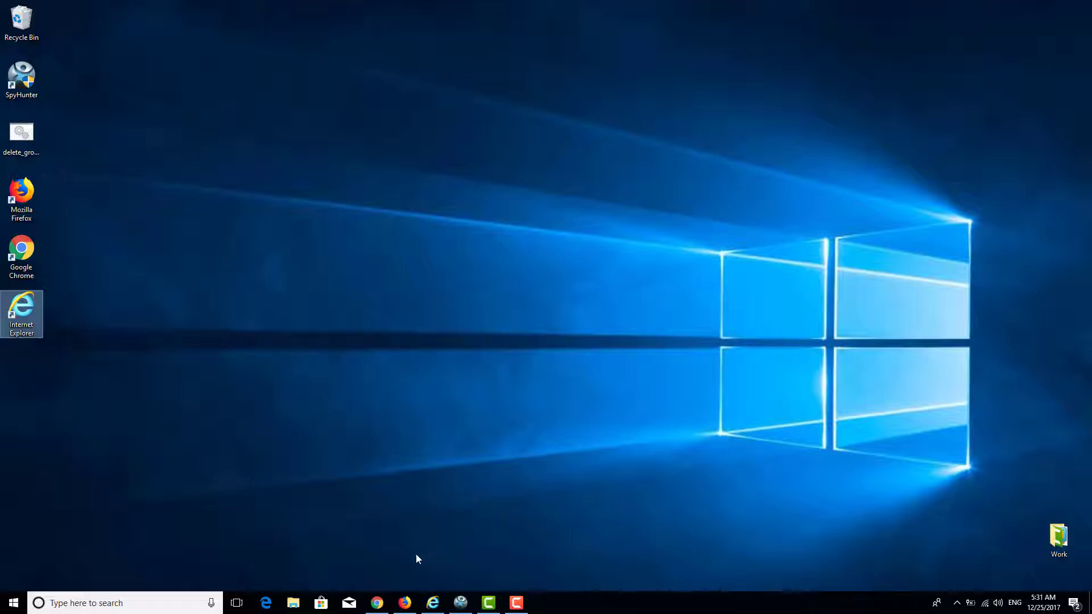
Set Google as Chrome's address-bar search engine in Settings
double_click(25, 265)
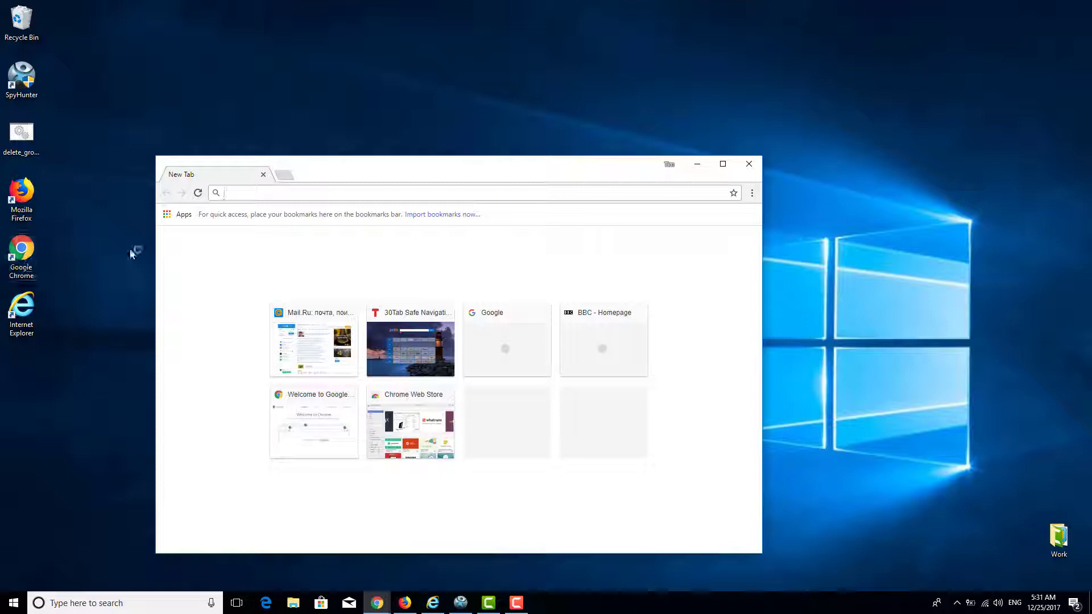
left_click(753, 194)
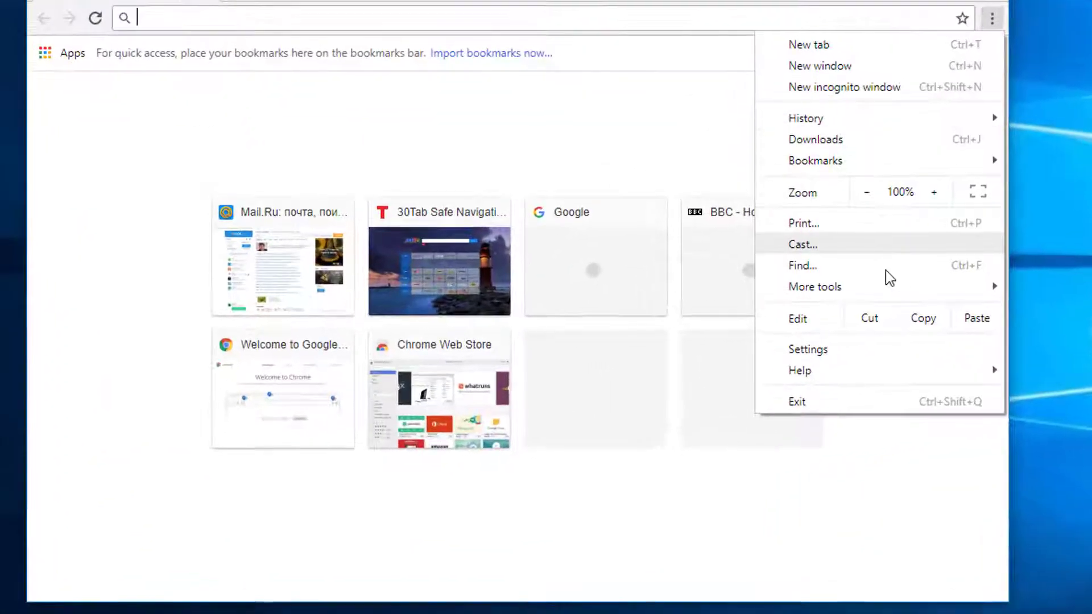
left_click(822, 353)
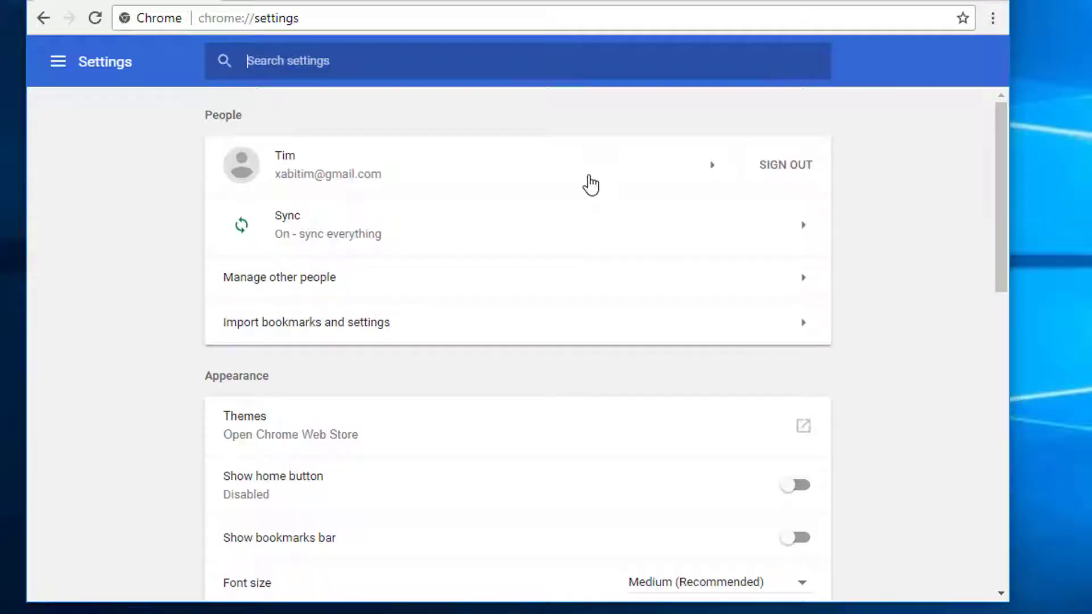
scroll(754, 306, "down", 3)
scroll(783, 330, "down", 6)
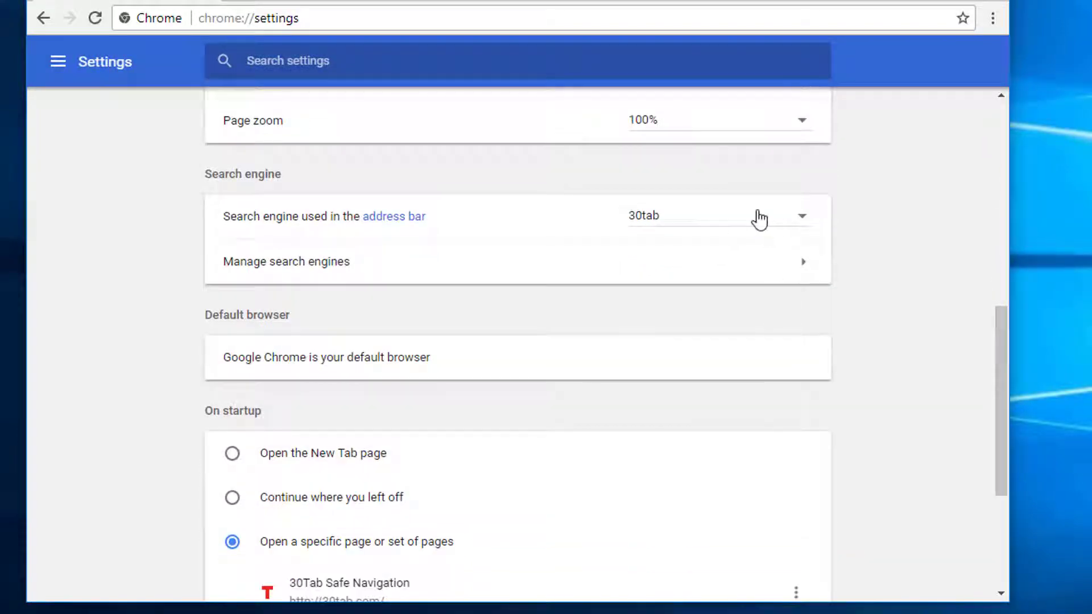
left_click(758, 219)
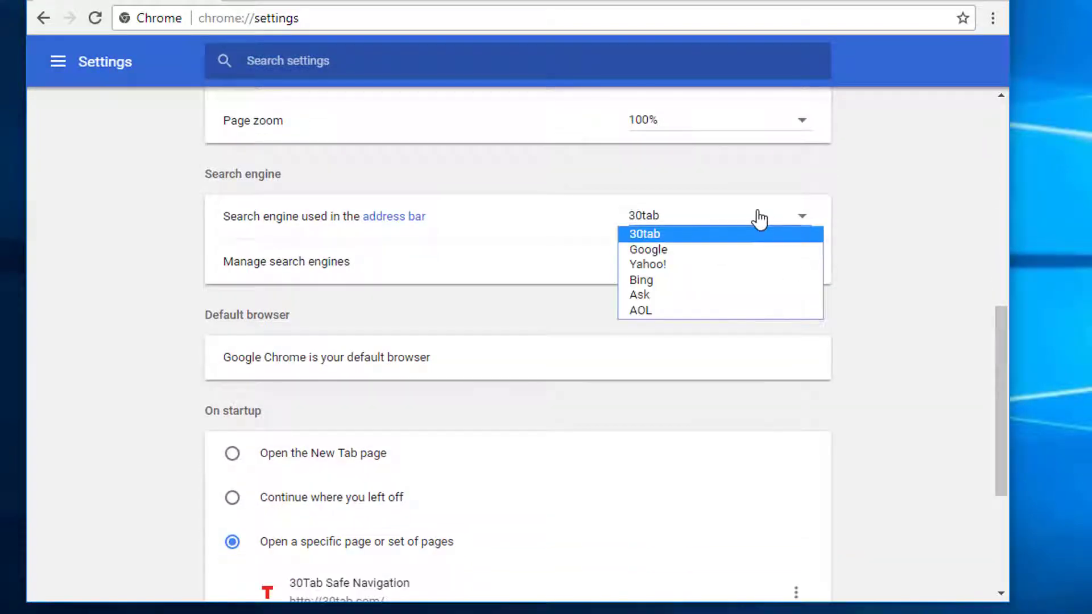
left_click(681, 251)
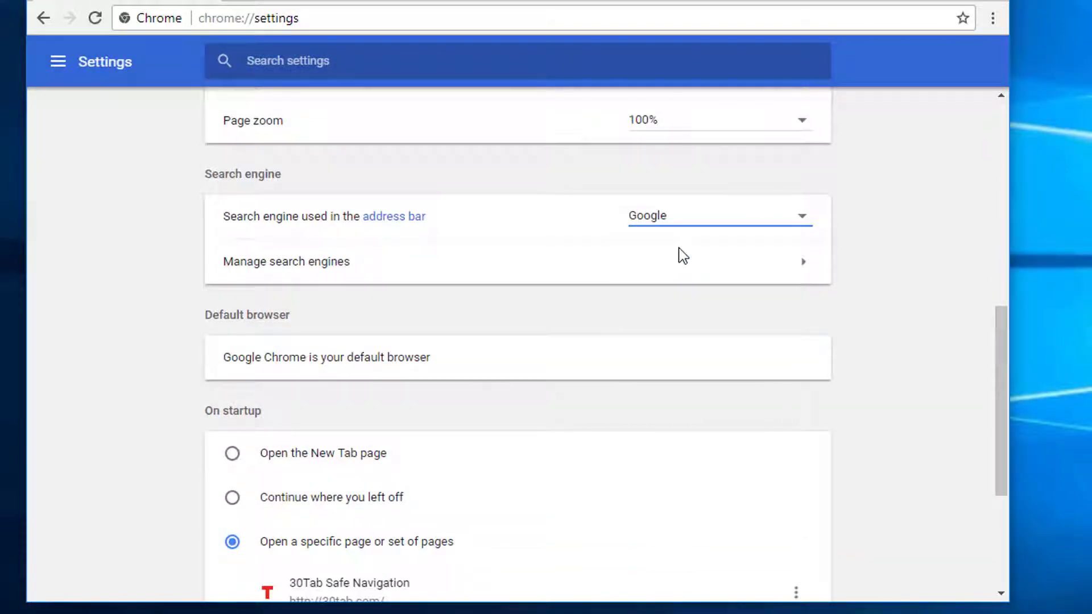
Remove 30tab from Chrome's managed search engines list
left_click(809, 266)
scroll(822, 292, "down", 2)
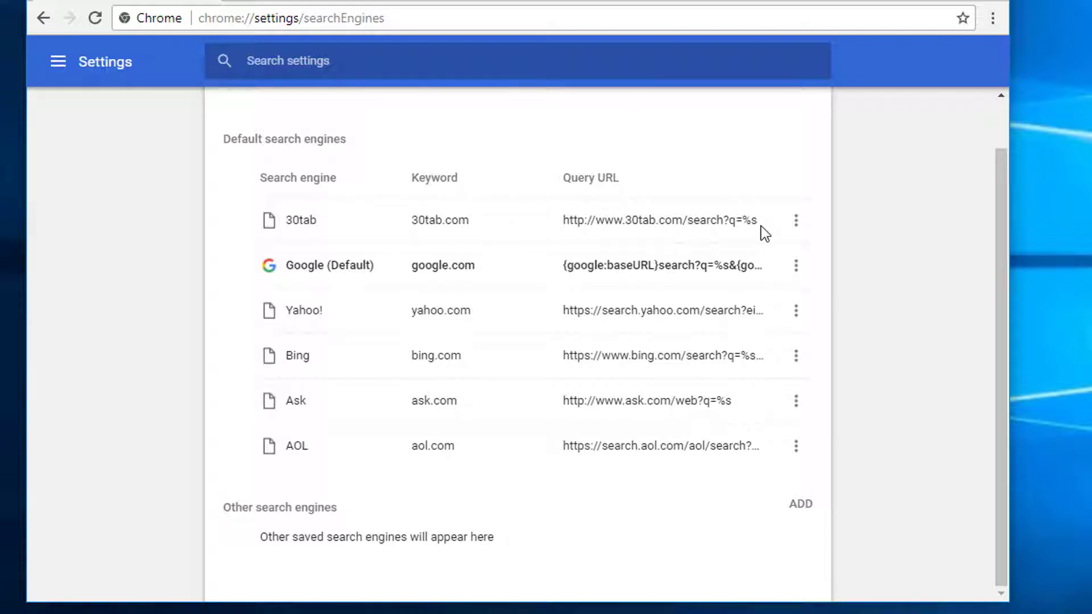
left_click(796, 223)
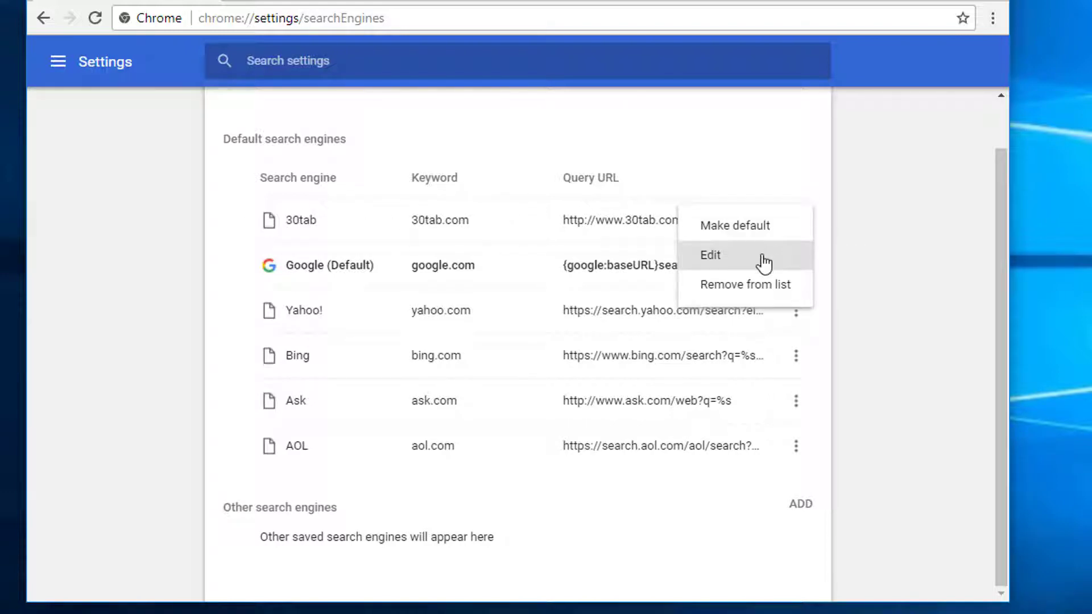
left_click(761, 287)
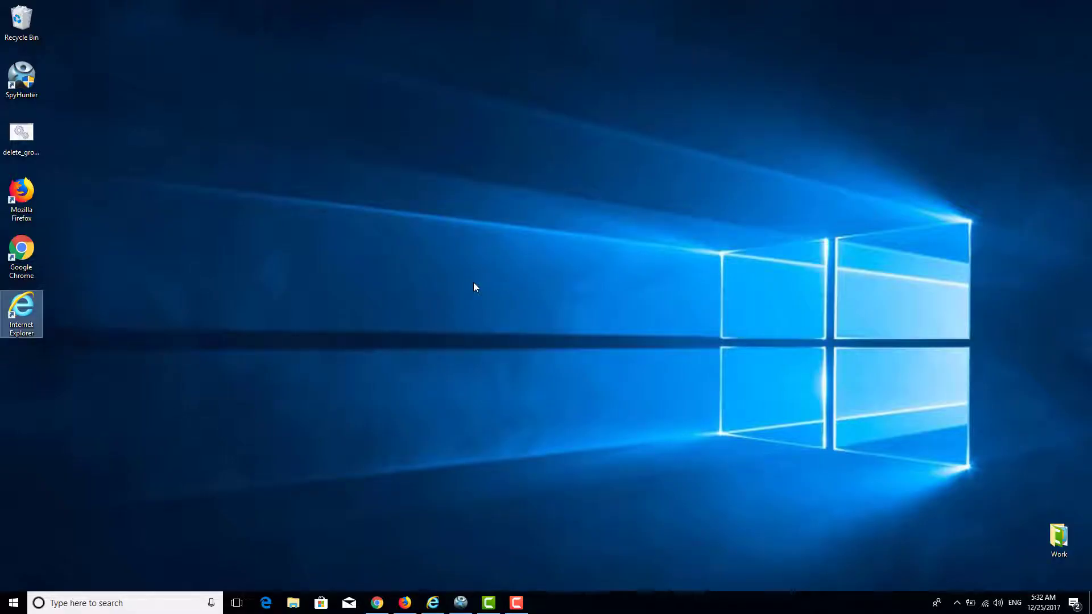
Check the Firefox shortcut's target in its Properties
right_click(19, 193)
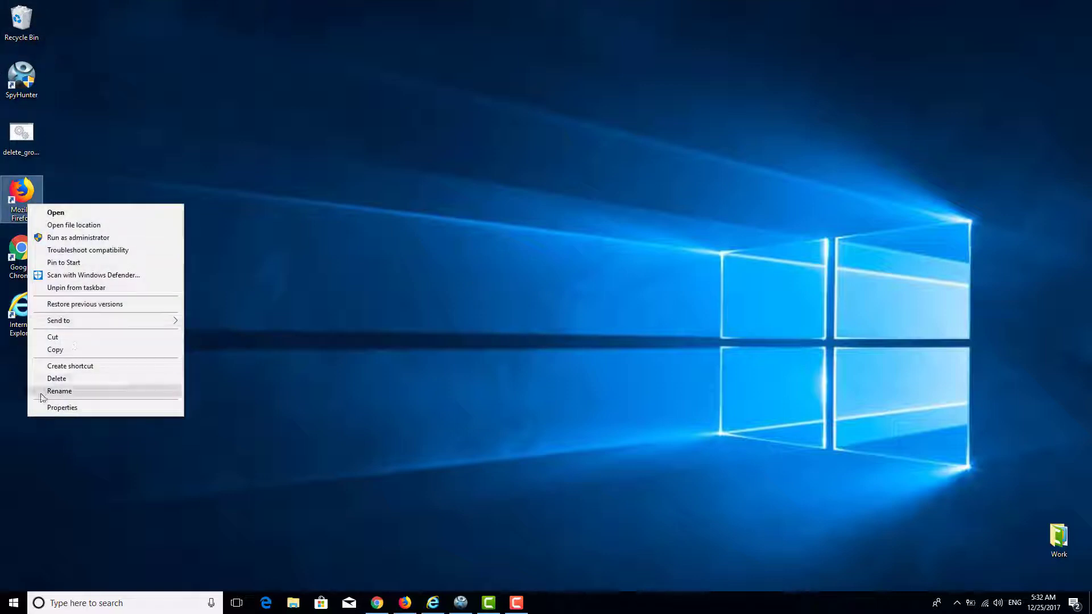
left_click(57, 408)
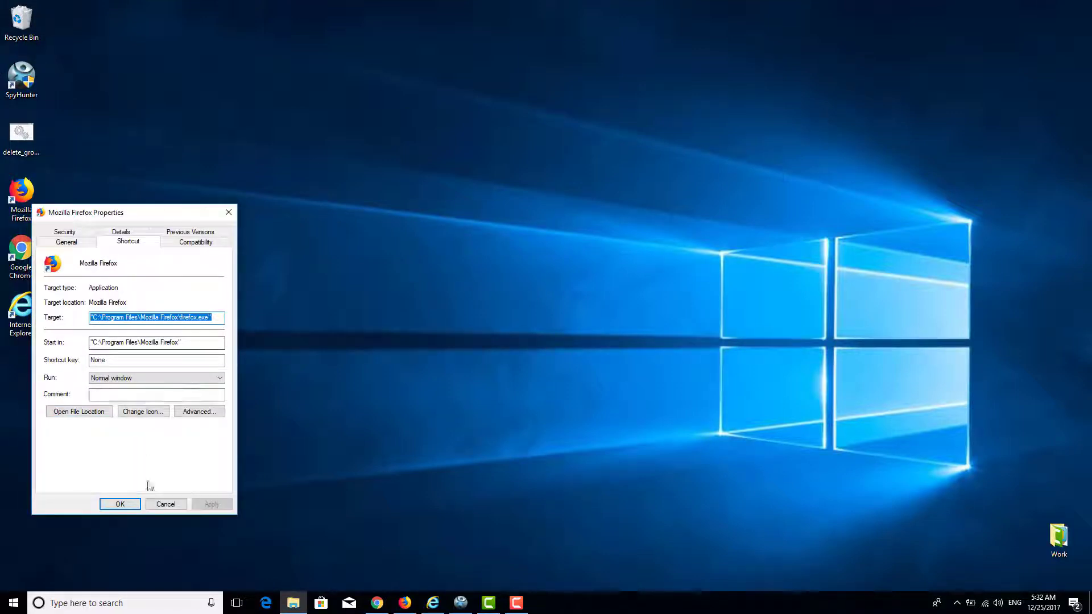
left_click(165, 501)
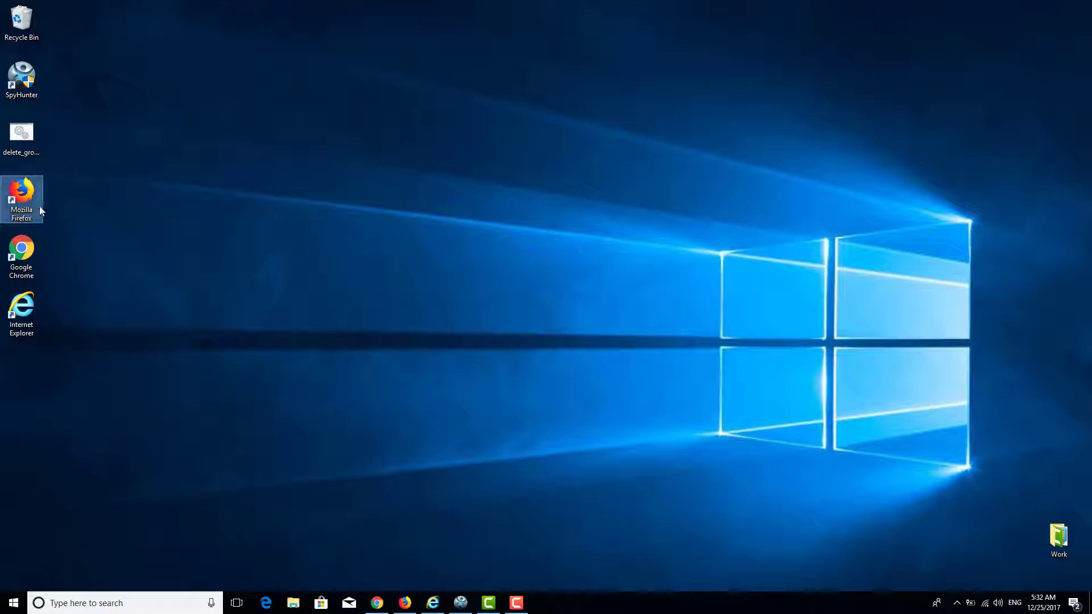
Restore Firefox's home page to default, then close Firefox and both its tabs
double_click(41, 211)
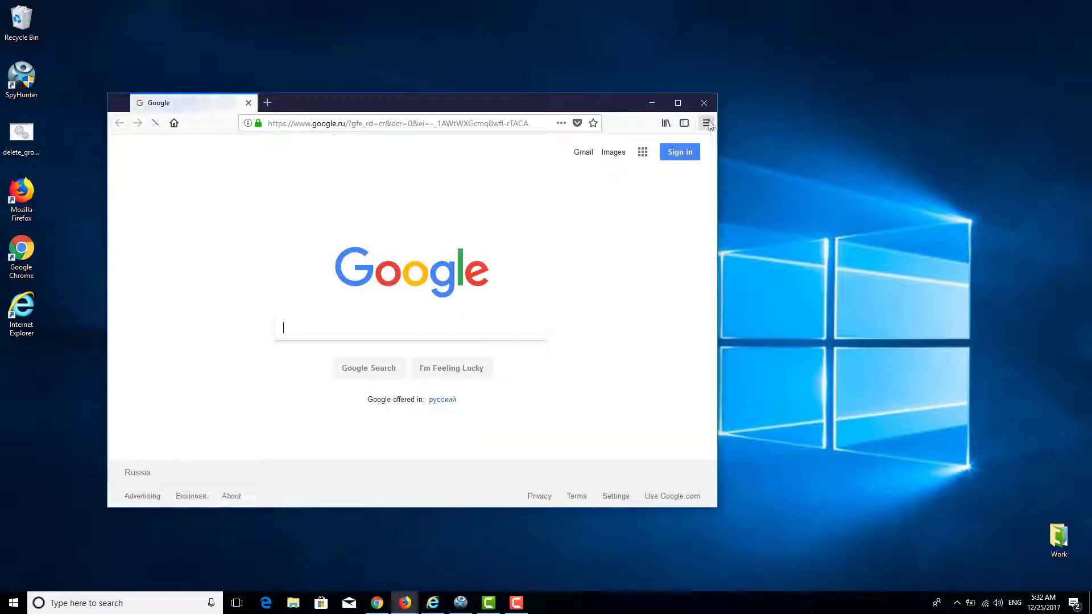
left_click(706, 123)
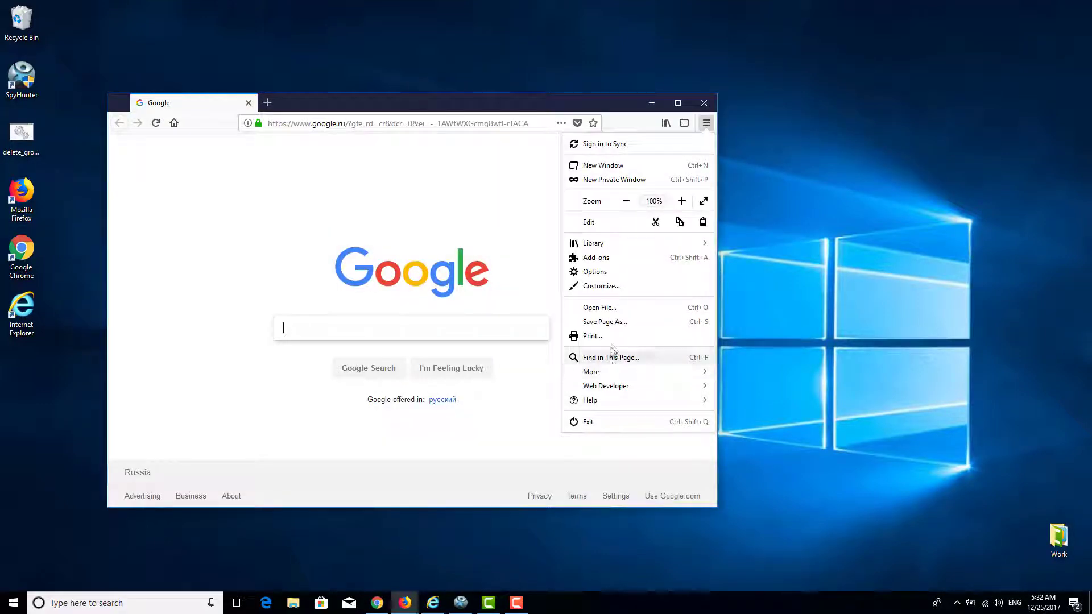
left_click(595, 272)
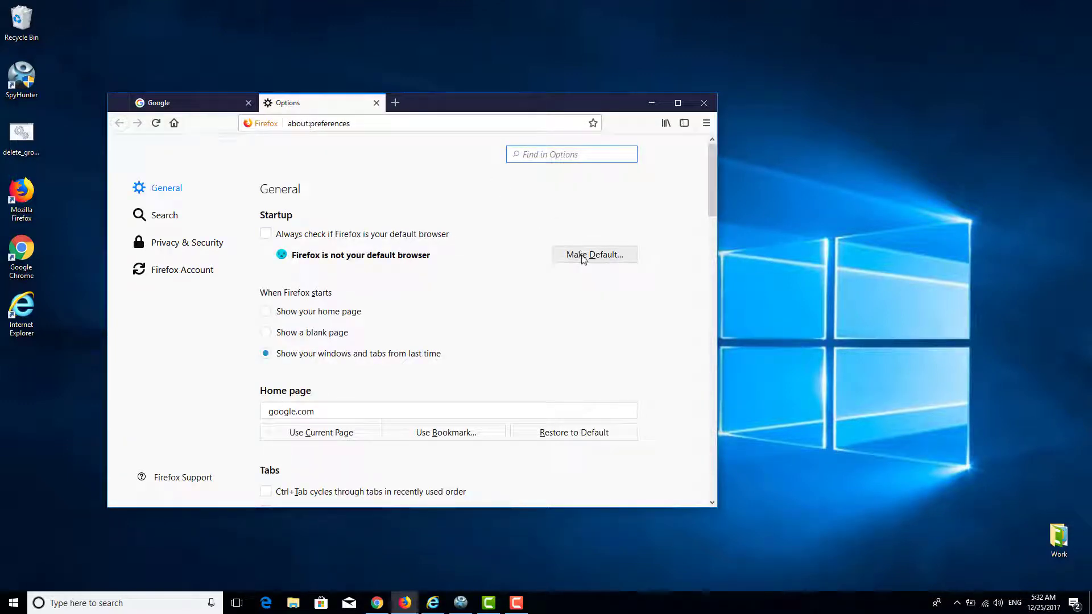
left_click(565, 431)
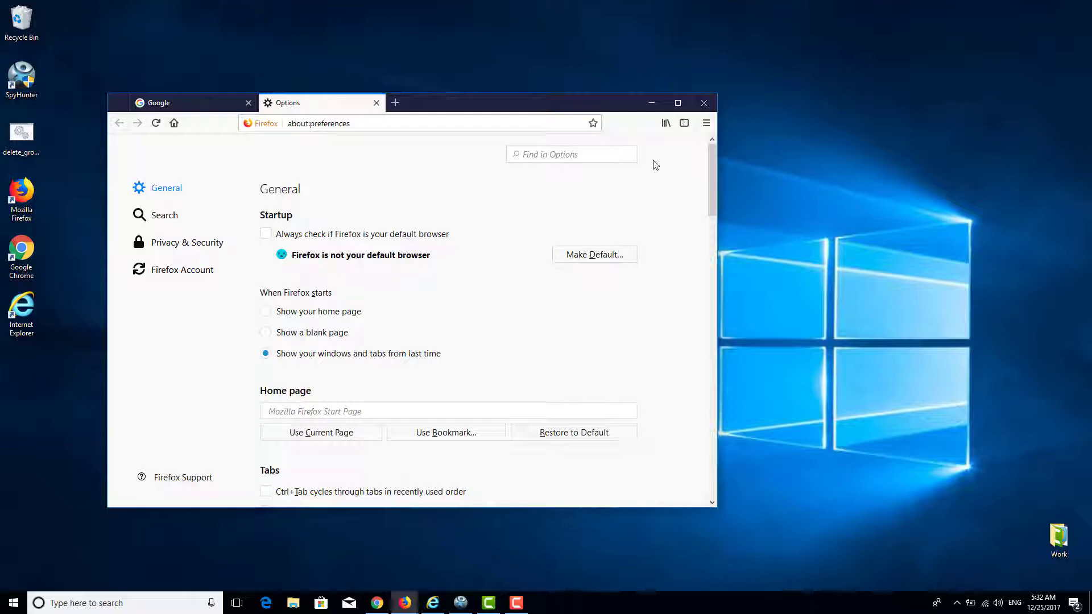
left_click(700, 105)
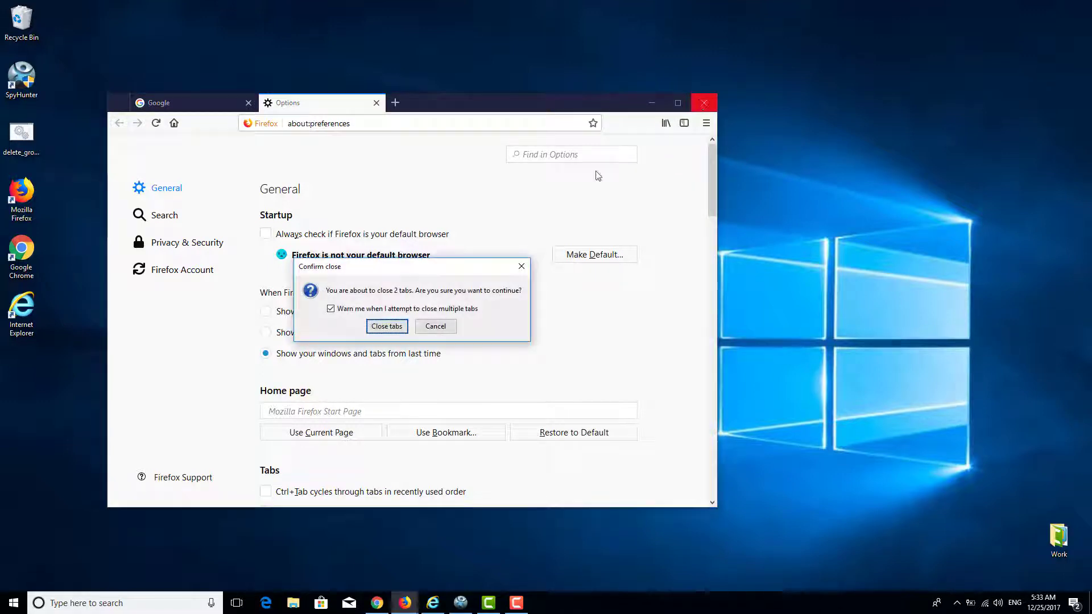
left_click(375, 330)
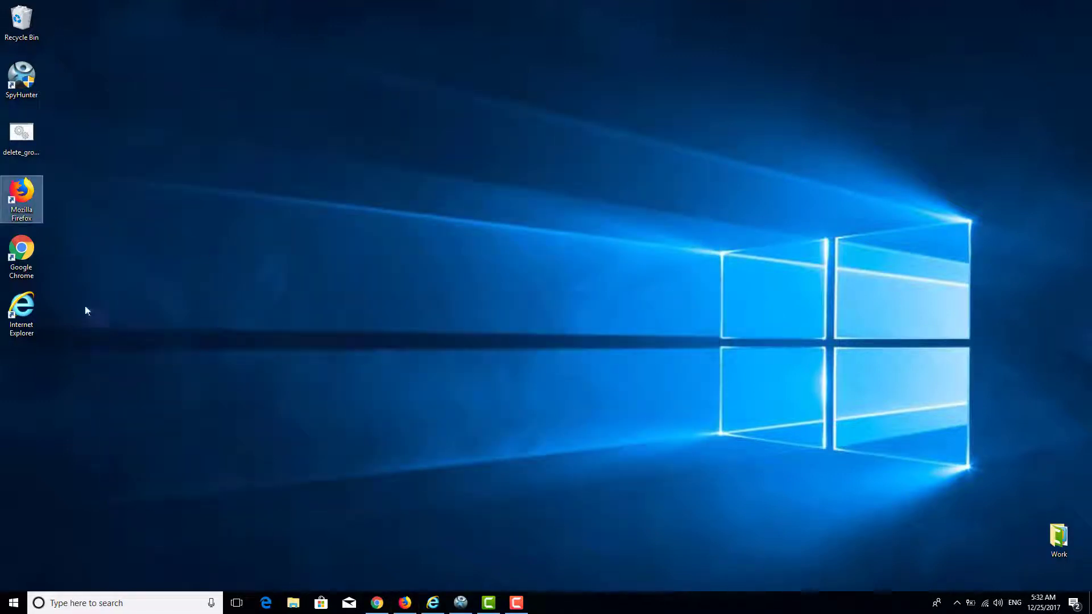
Set Internet Explorer's home page to the default in Internet Options, then close IE
double_click(27, 309)
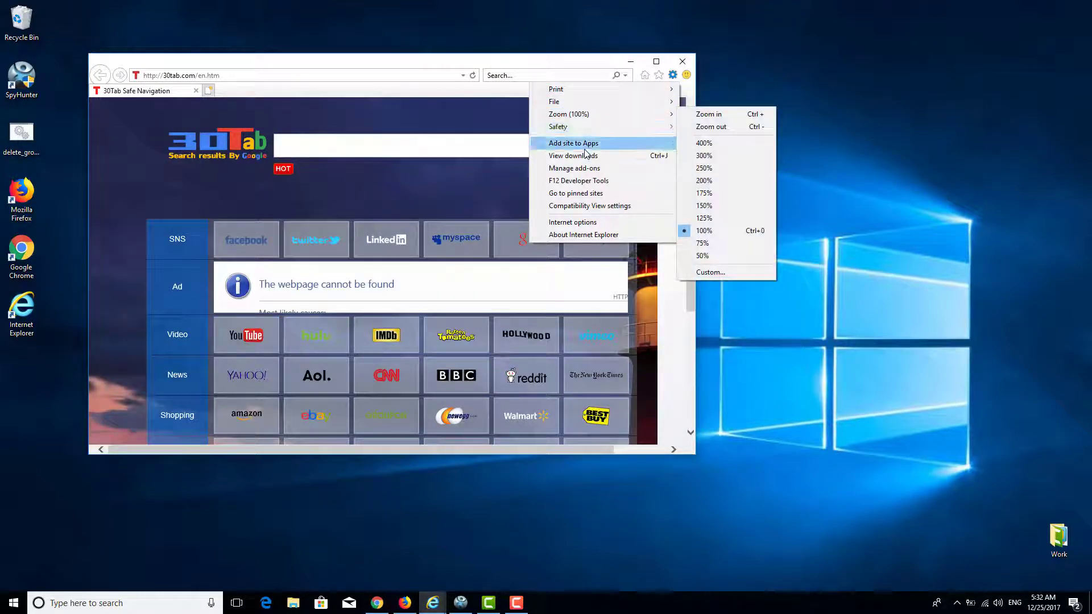
left_click(581, 222)
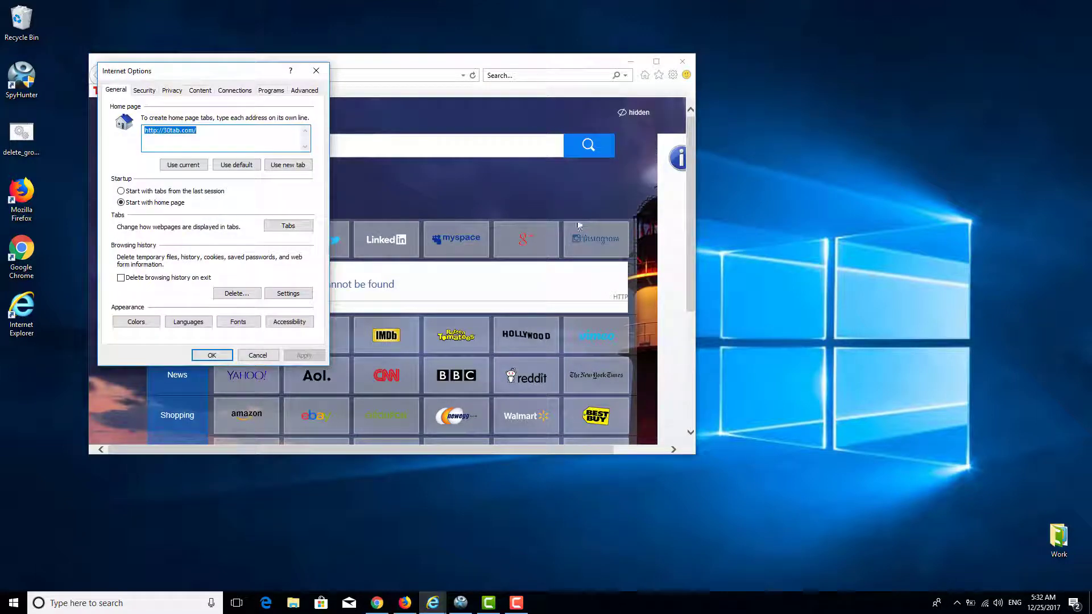
left_click(230, 167)
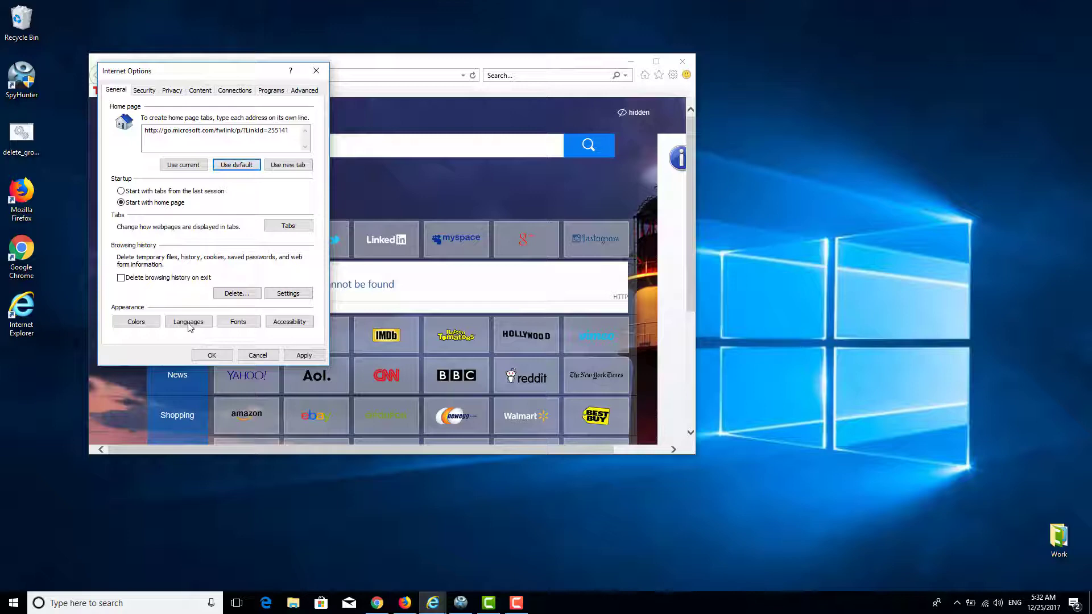
left_click(212, 356)
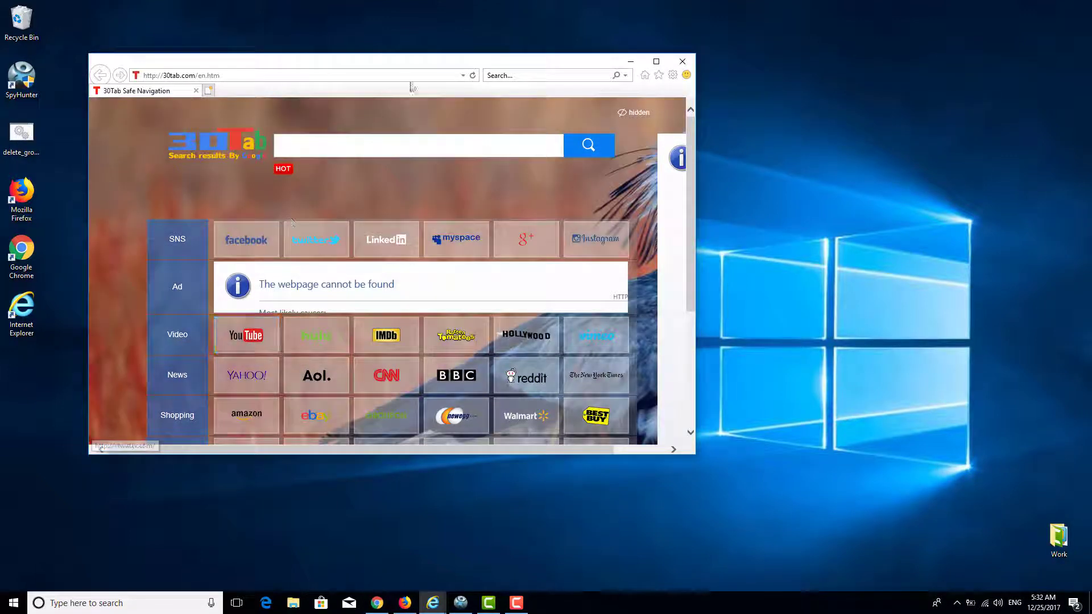
left_click(682, 61)
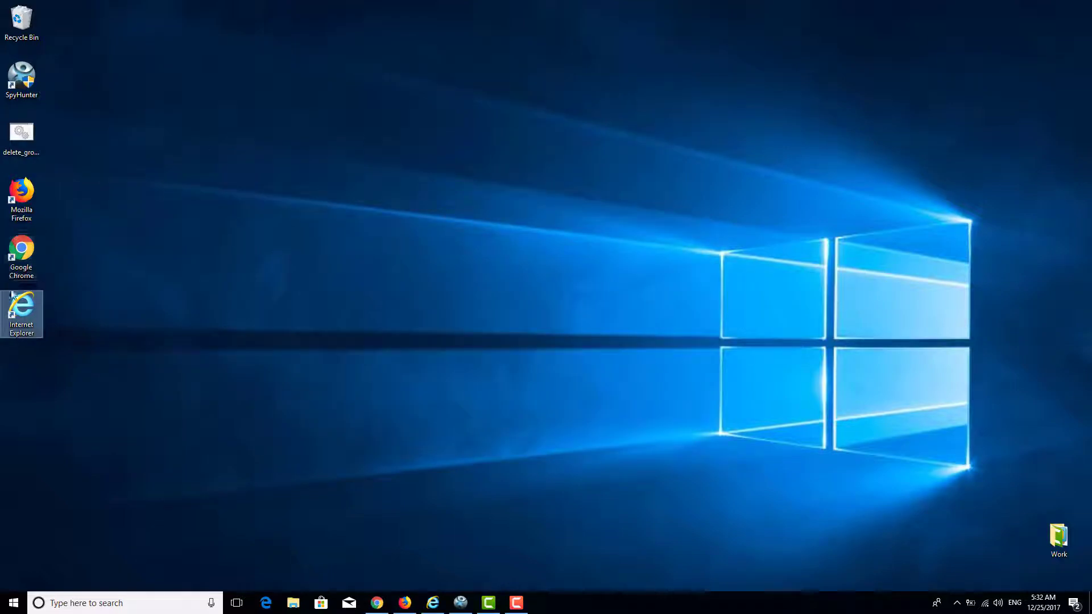
Relaunch Internet Explorer to confirm it opens MSN, then close it
double_click(17, 308)
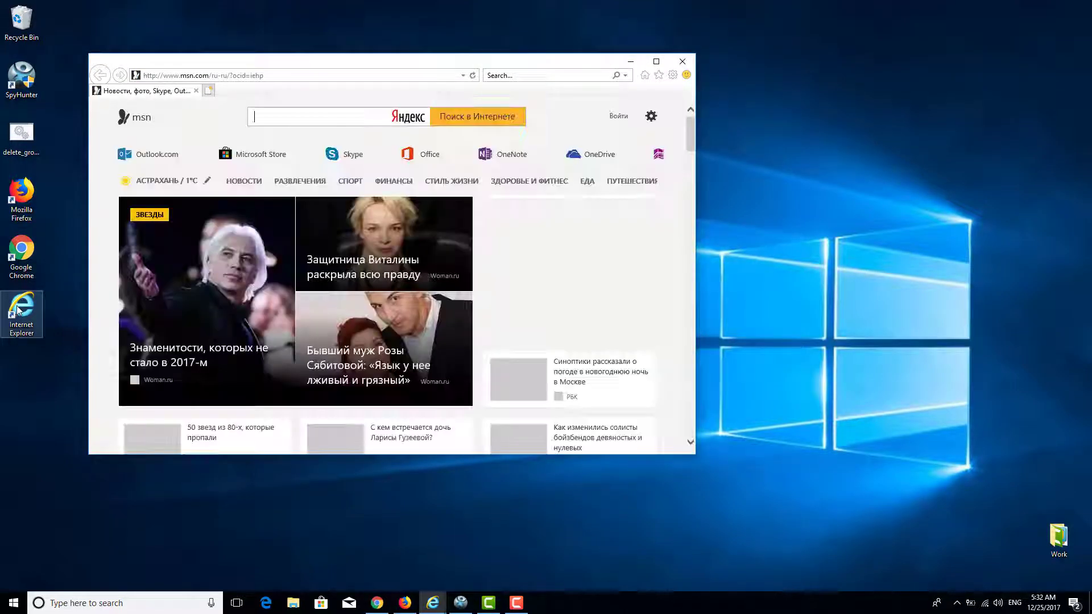
left_click(383, 152)
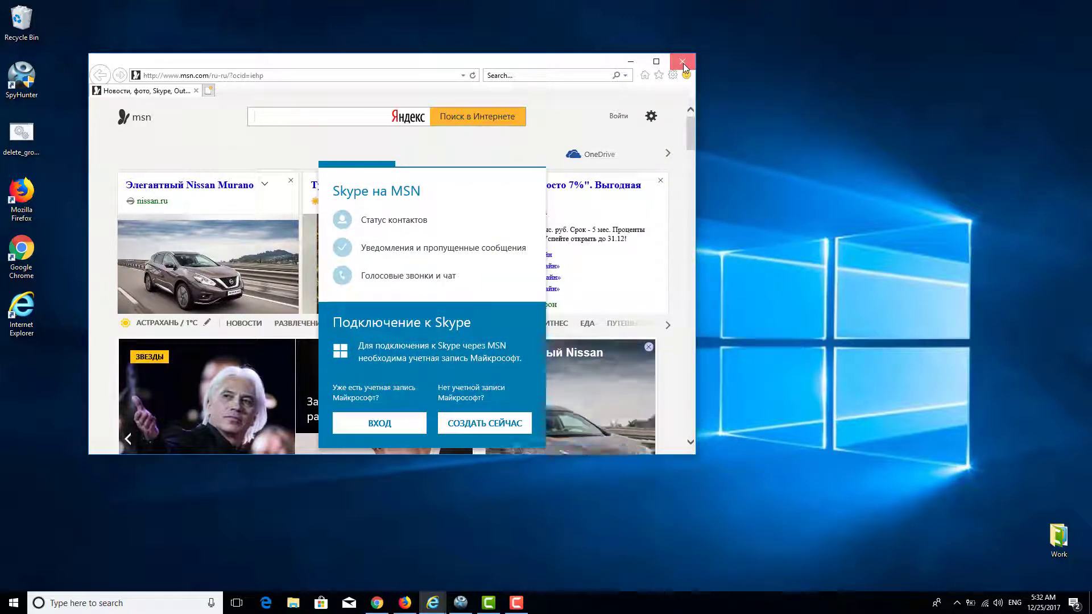
left_click(684, 63)
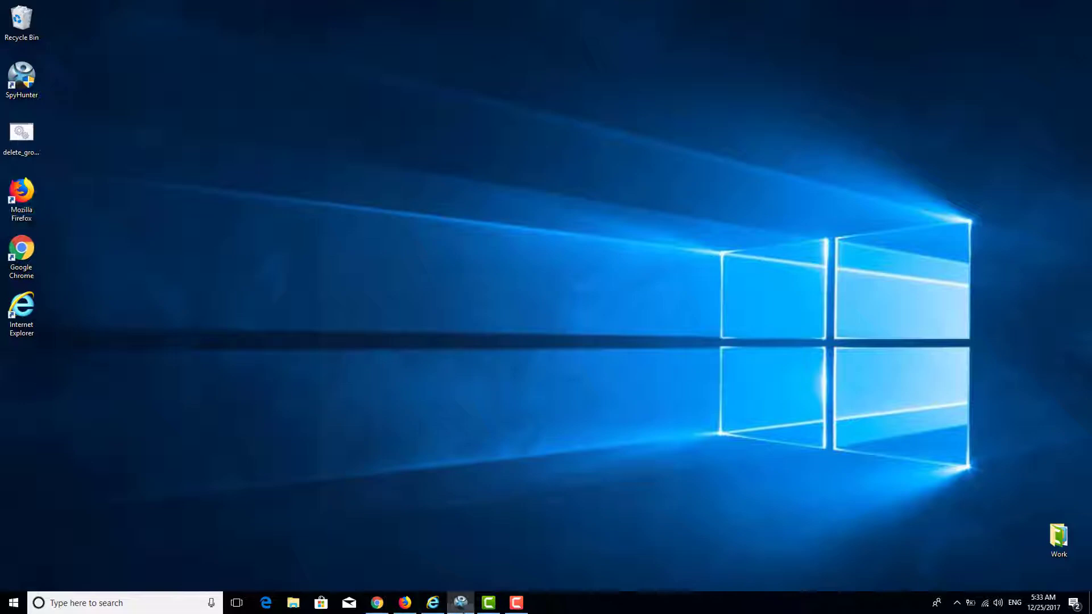
left_click(461, 603)
left_click(323, 320)
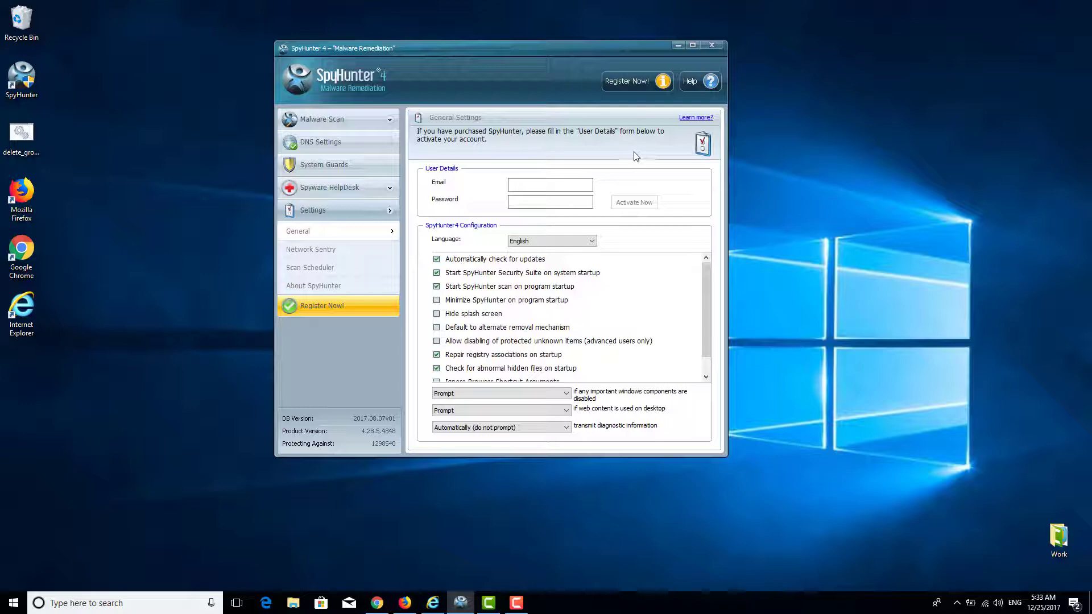
left_click(710, 47)
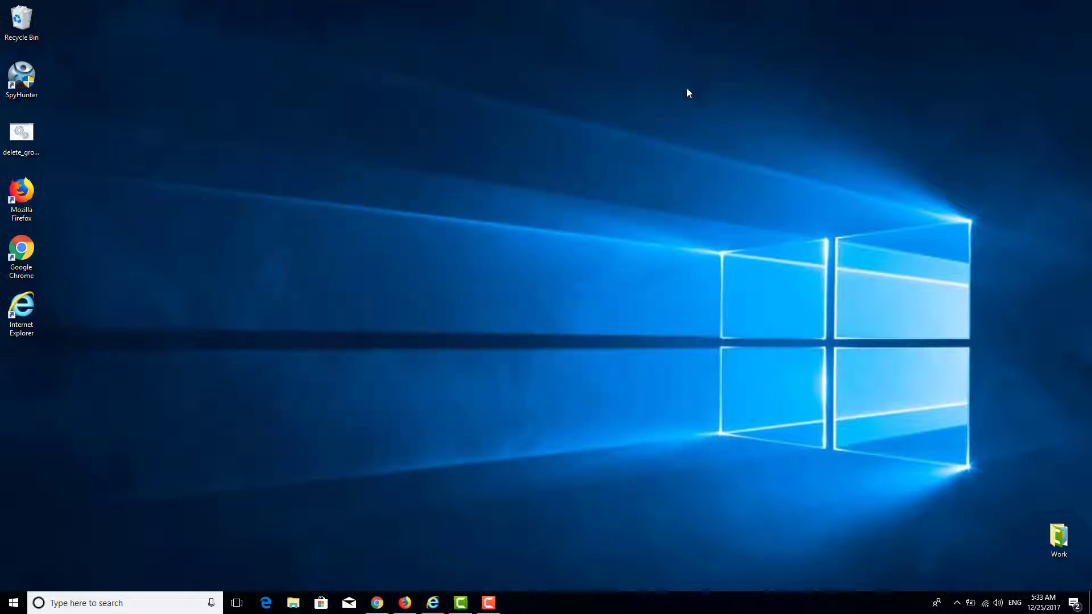